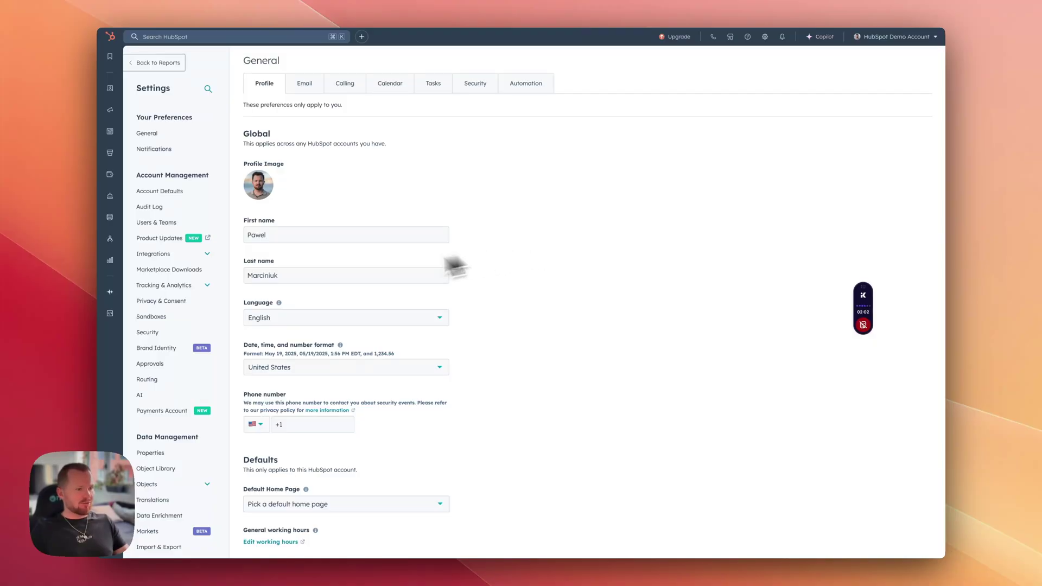
Step: Open the Object Library page under Data Management in the account settings
scroll(176, 355, "down", 3)
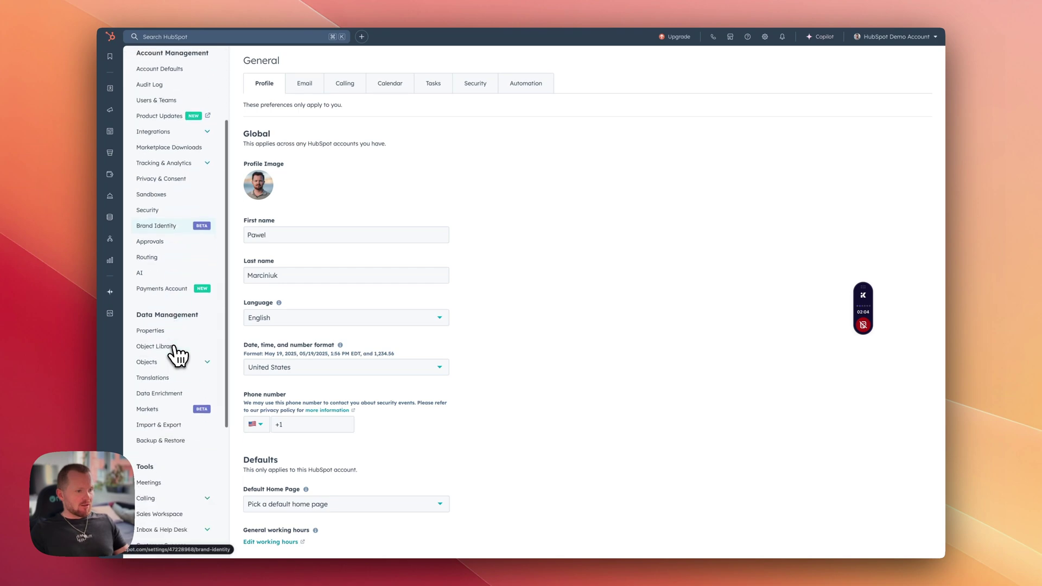
scroll(176, 356, "down", 1)
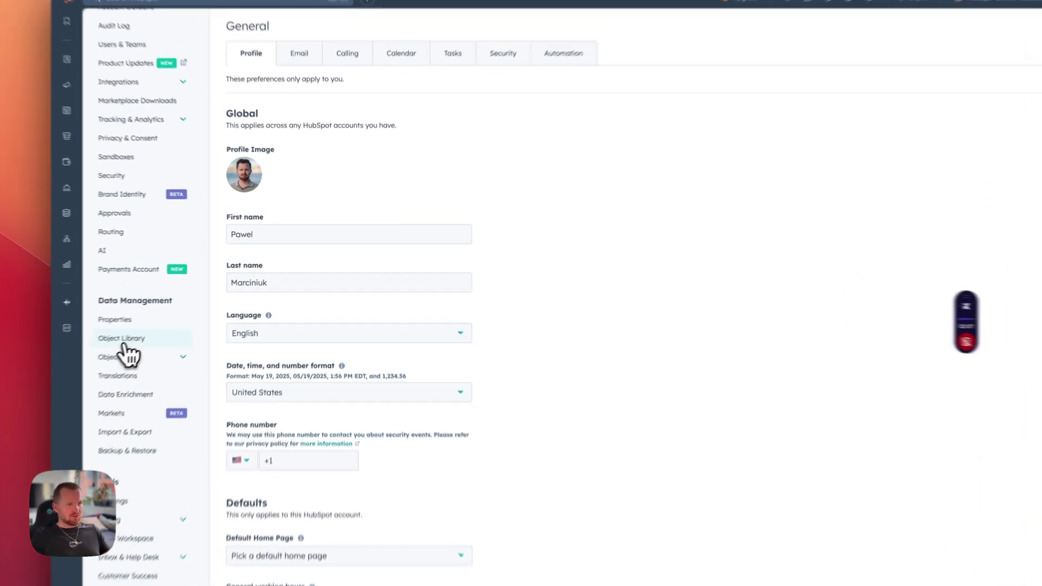
left_click(160, 326)
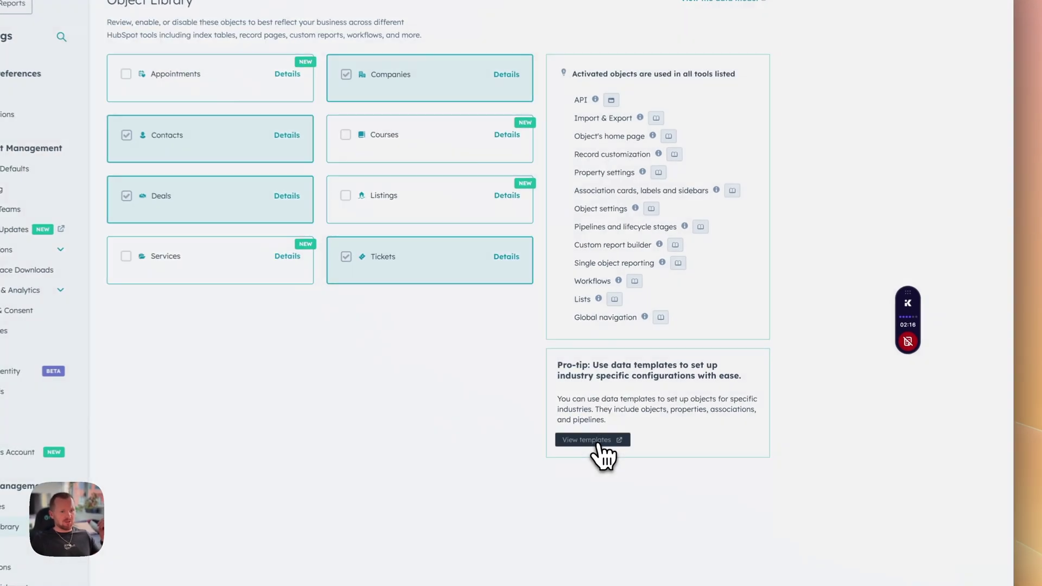
Step: Choose the Real Estate data model template and continue to its recommendations review
left_click(597, 440)
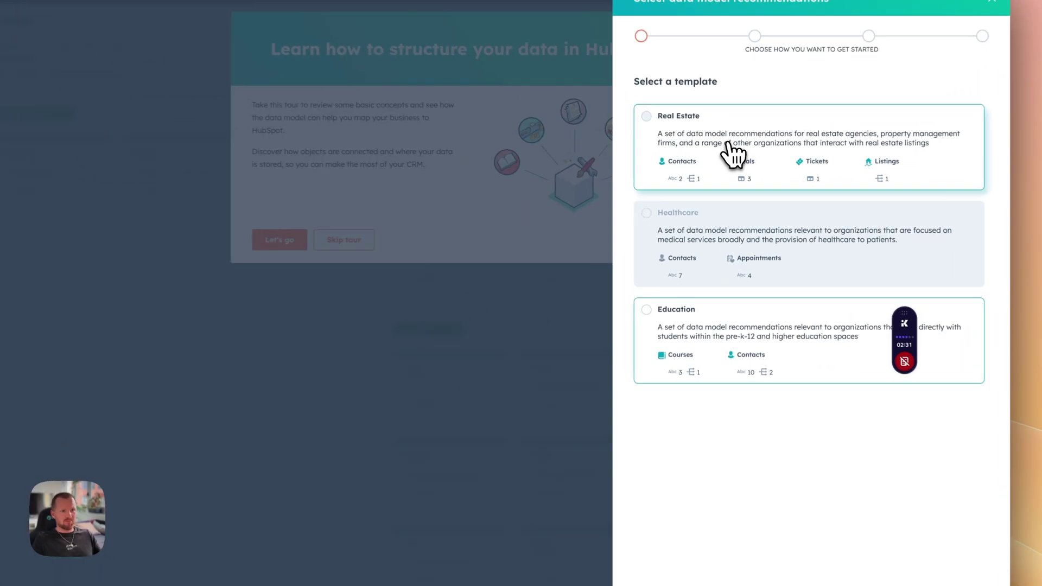
left_click(730, 163)
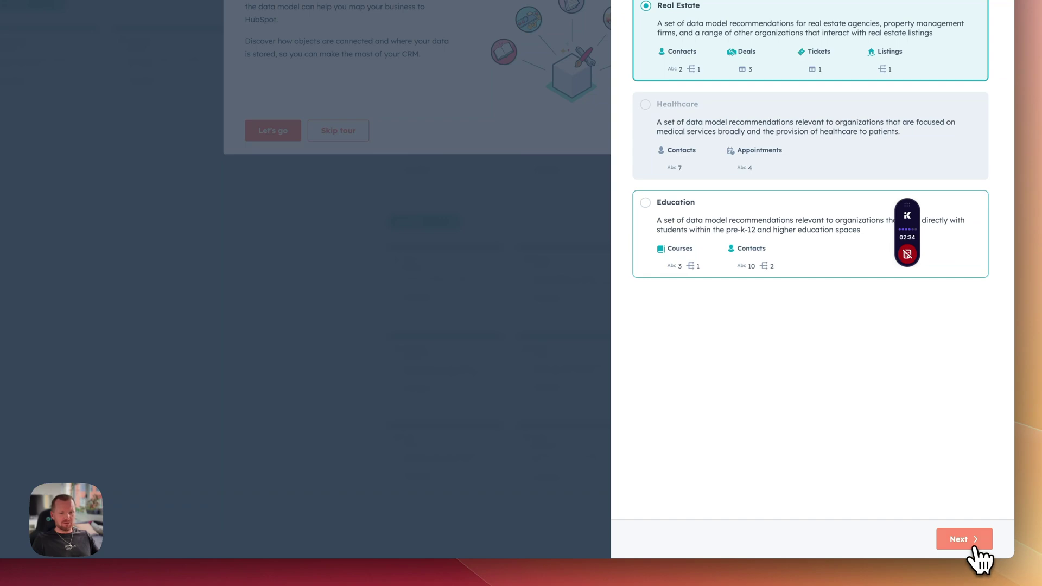
left_click(976, 550)
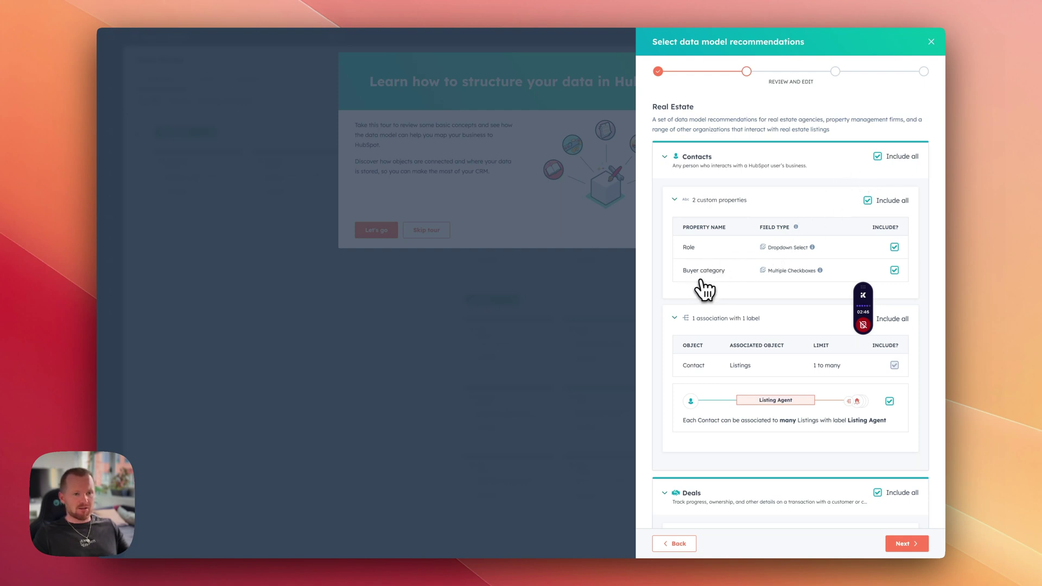
scroll(843, 267, "down", 1)
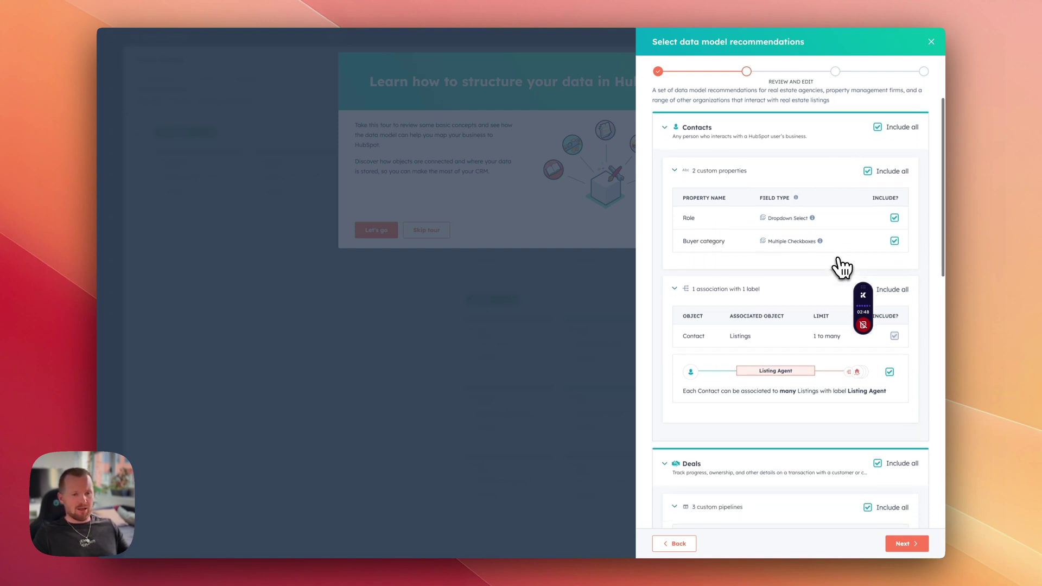
scroll(842, 267, "up", 1)
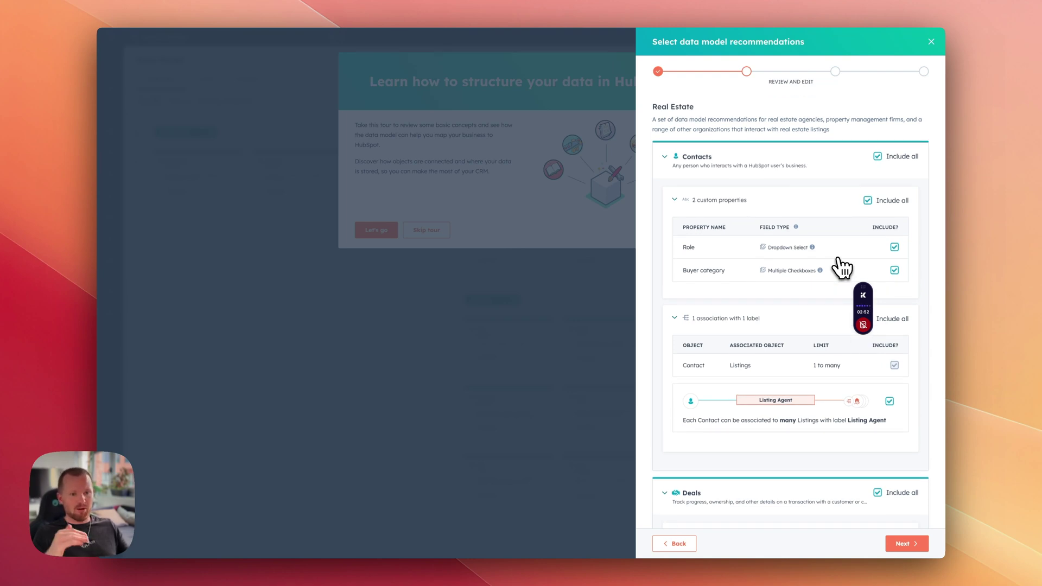
scroll(842, 267, "down", 2)
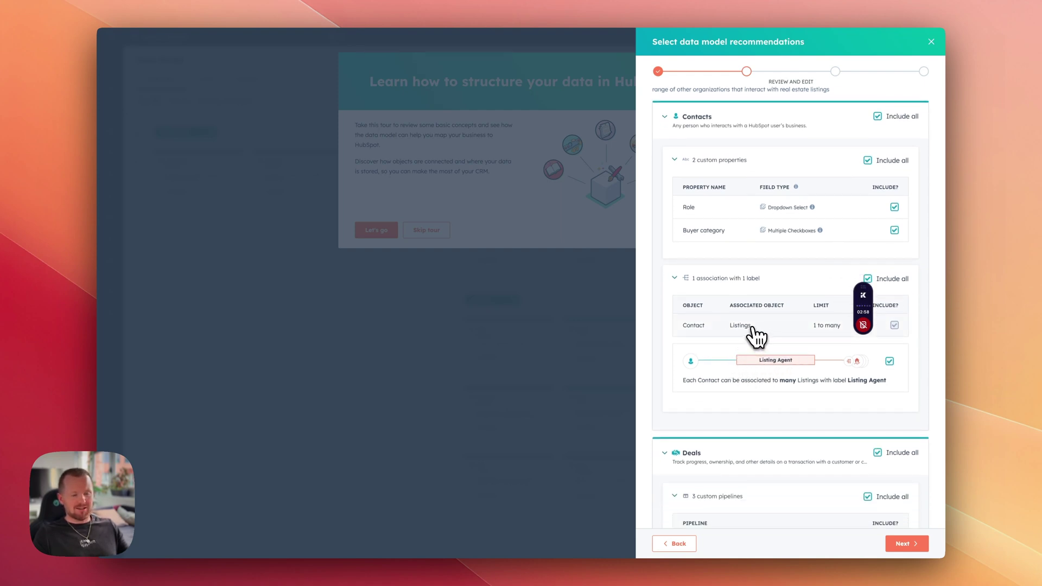
scroll(751, 330, "up", 2)
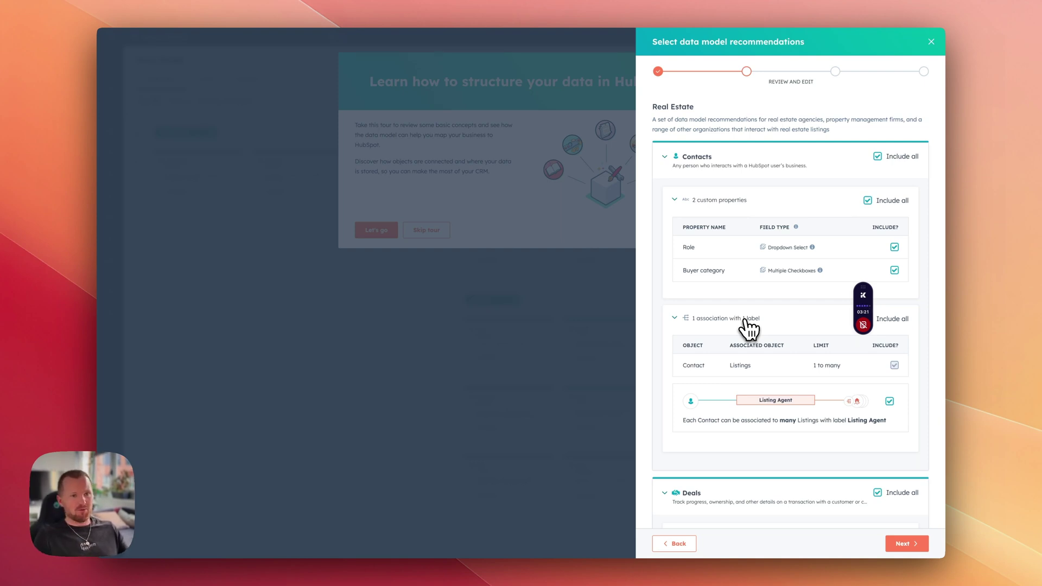
scroll(749, 329, "down", 5)
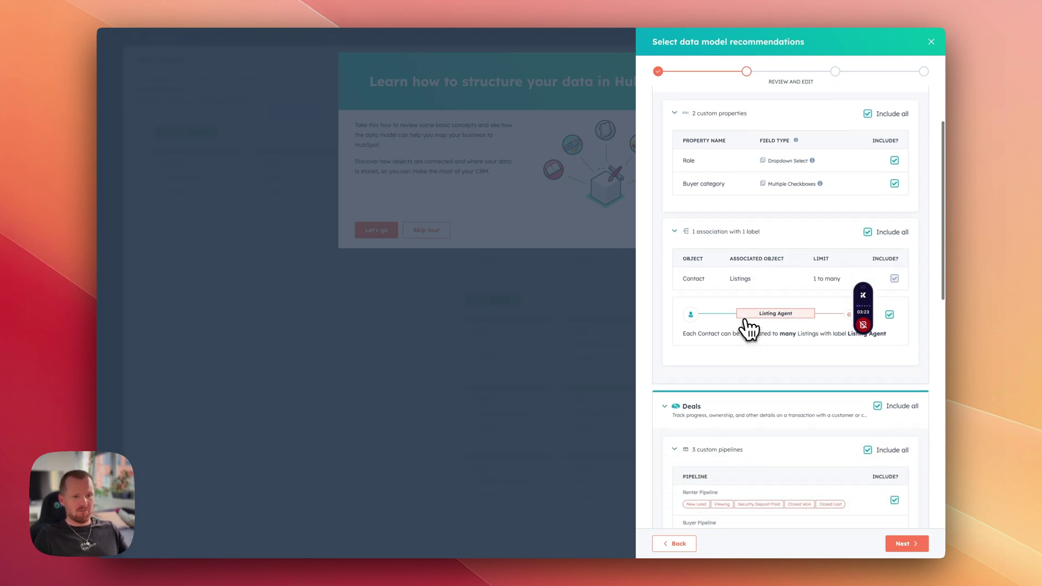
scroll(749, 328, "down", 2)
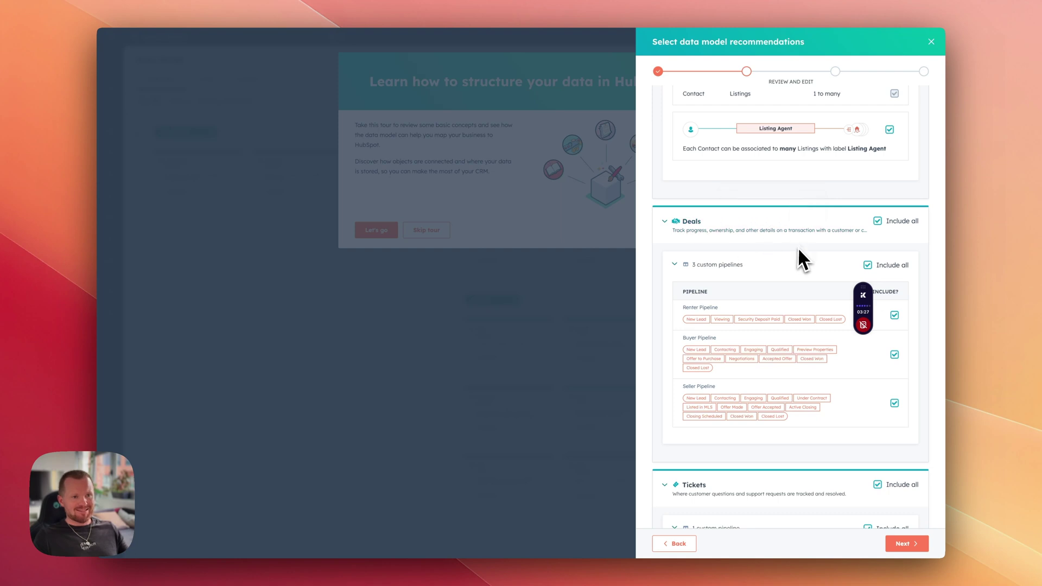
scroll(814, 263, "down", 1)
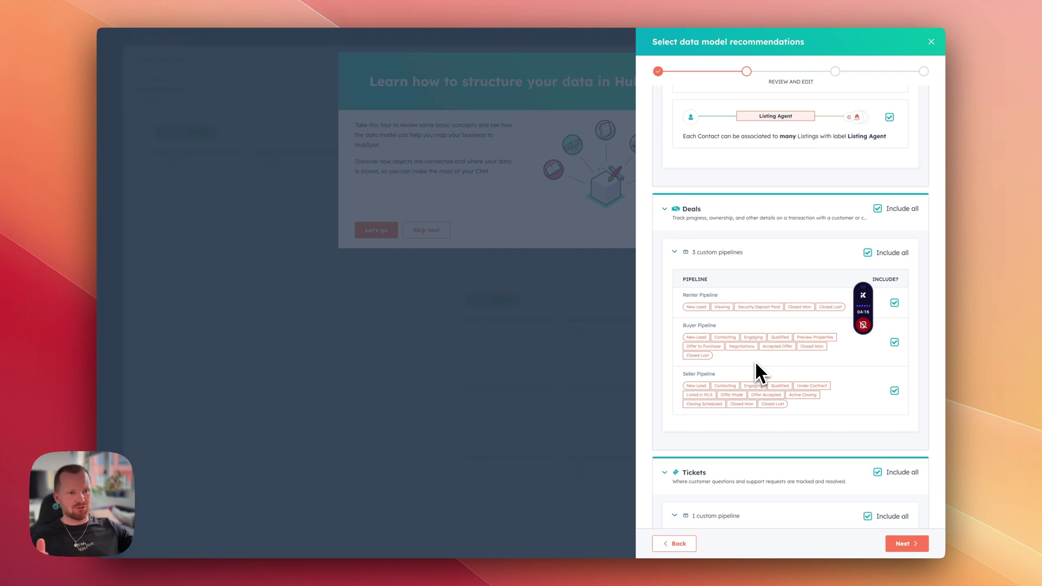
scroll(755, 364, "down", 5)
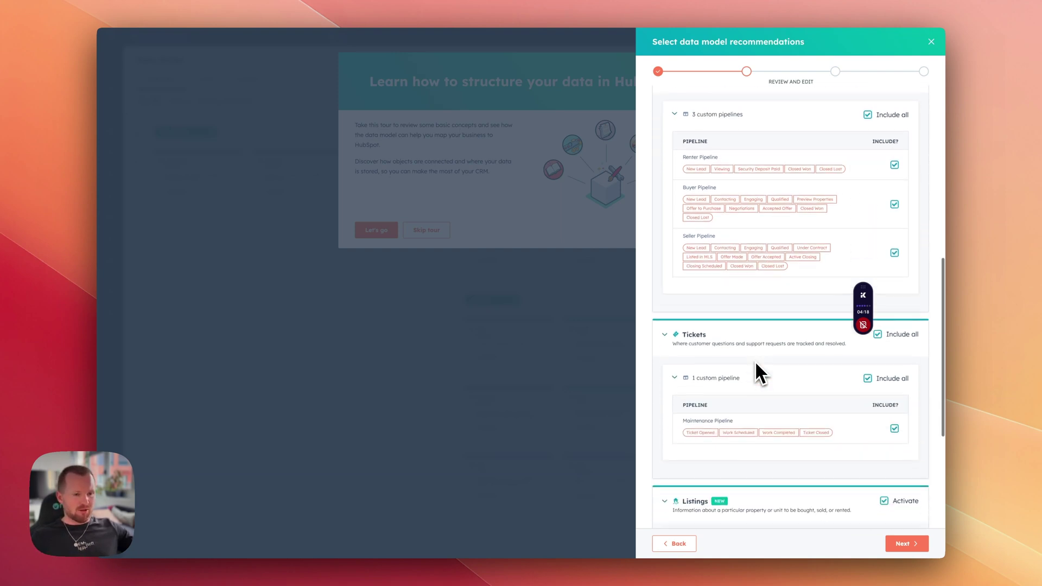
Step: Leave Include all checked for Tickets and Listings and apply the Real Estate changes
scroll(759, 370, "down", 1)
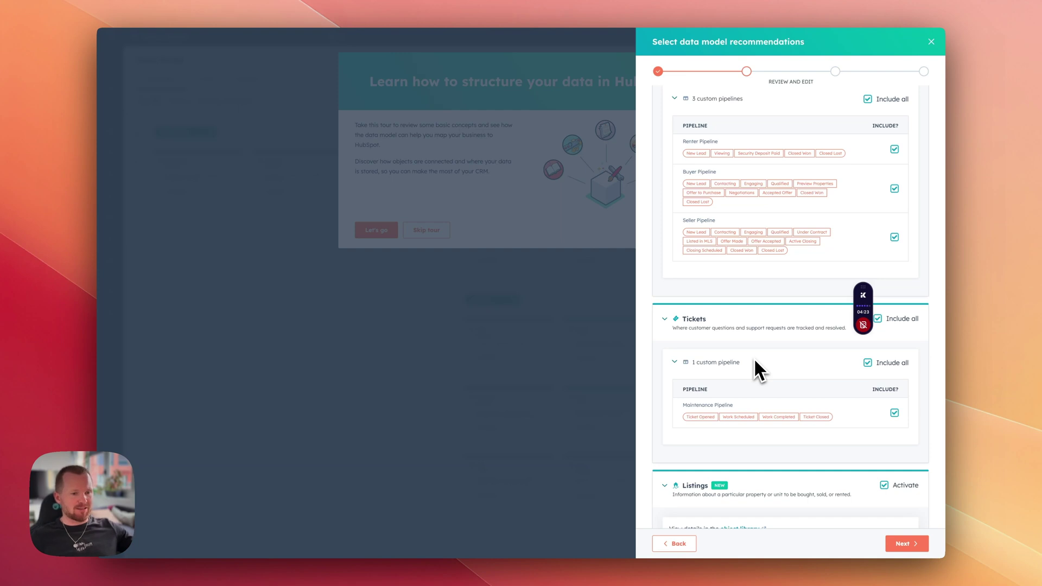
scroll(754, 361, "down", 1)
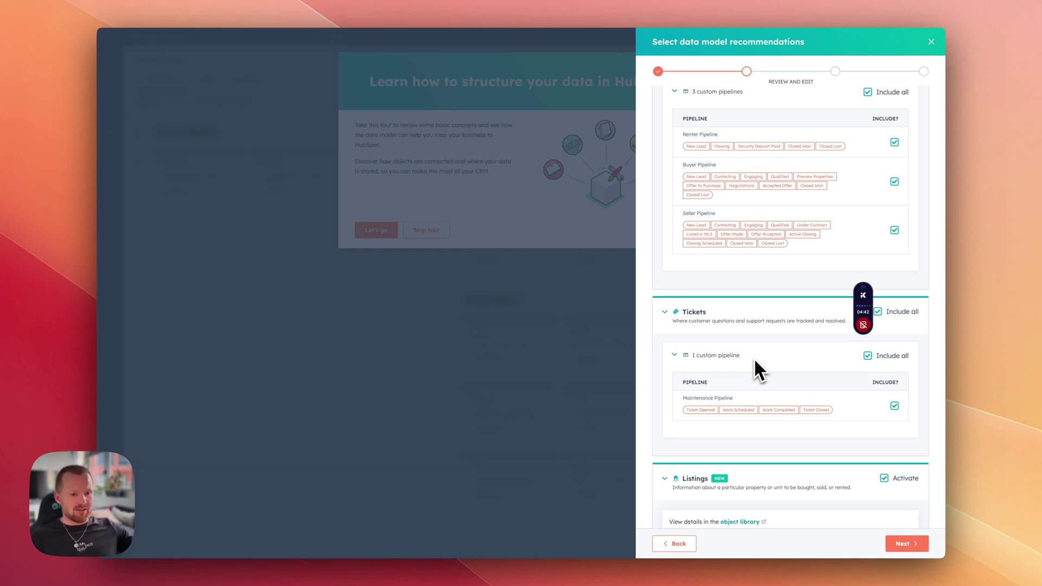
scroll(755, 361, "down", 2)
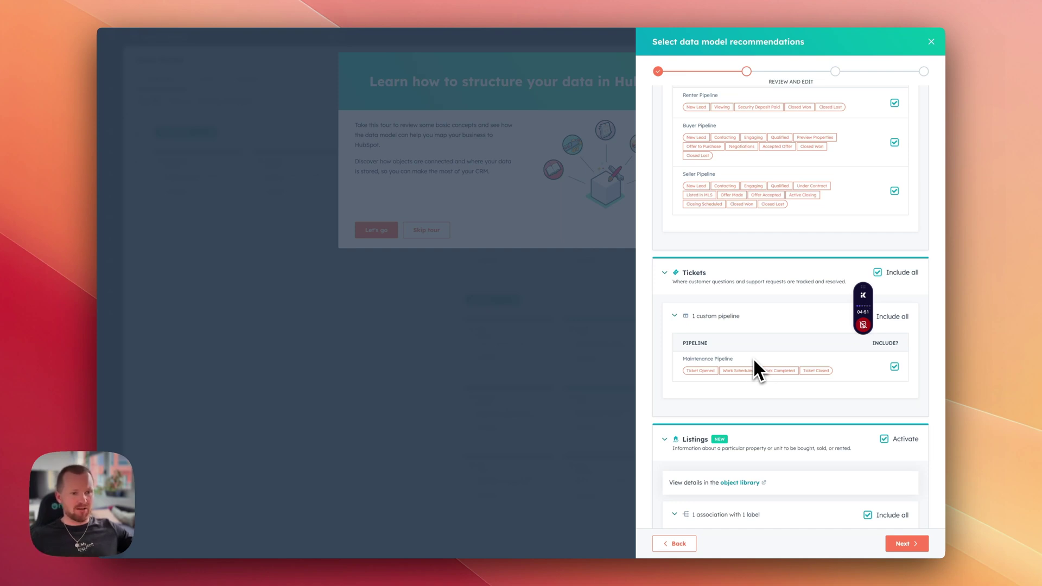
scroll(782, 389, "down", 2)
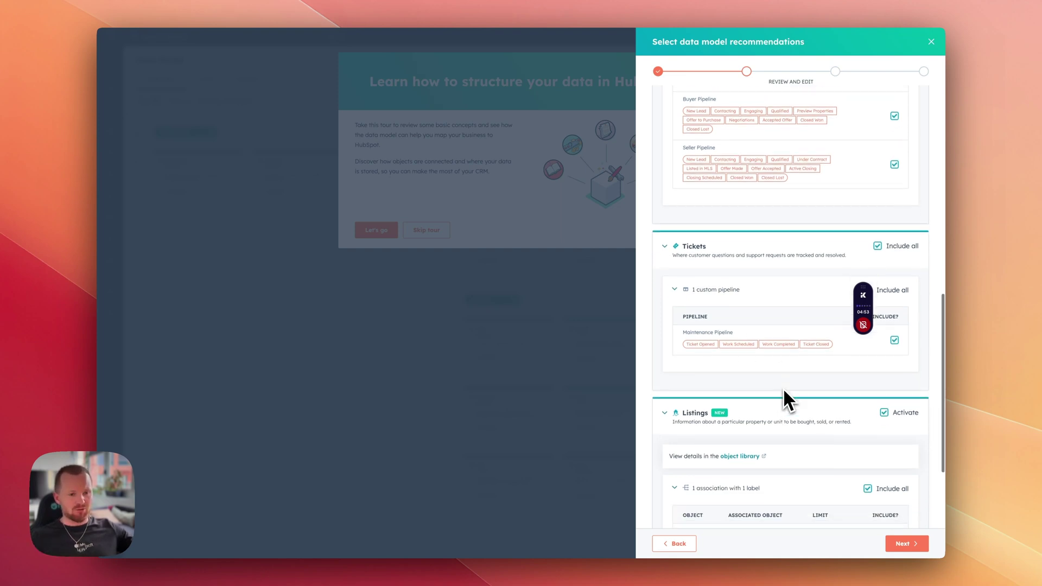
scroll(783, 387, "down", 5)
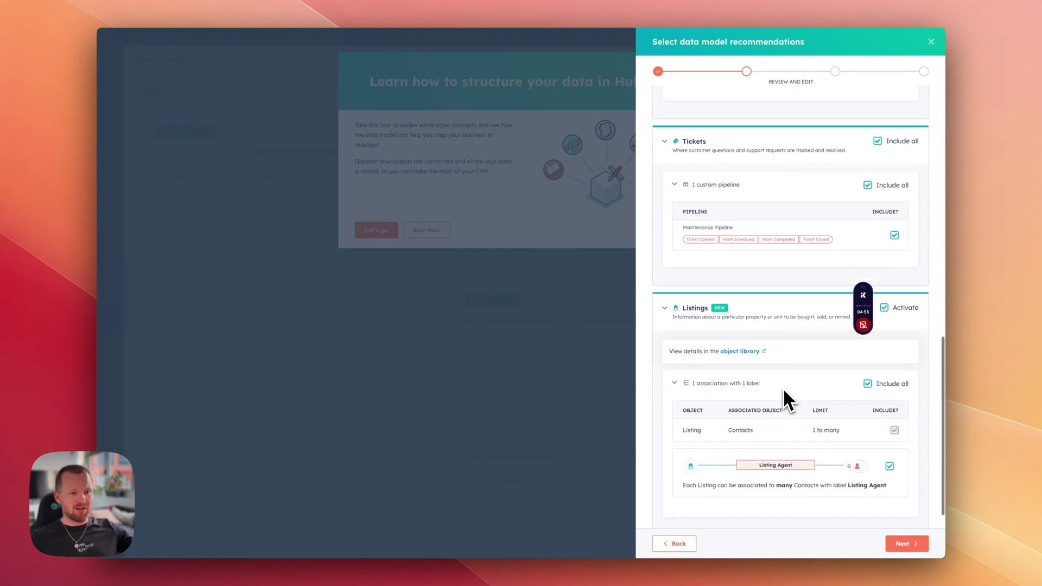
scroll(762, 314, "down", 2)
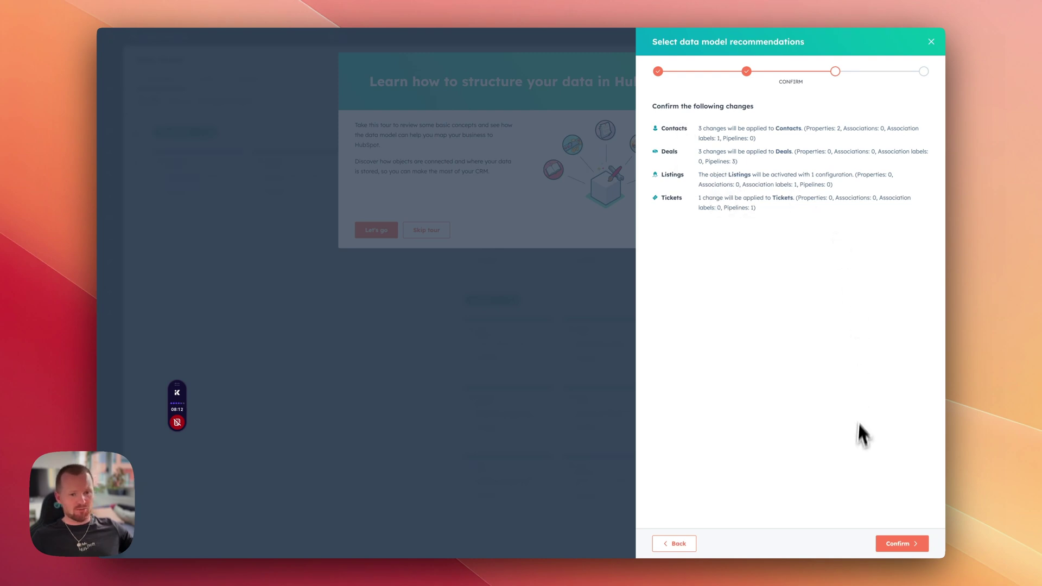
left_click(918, 549)
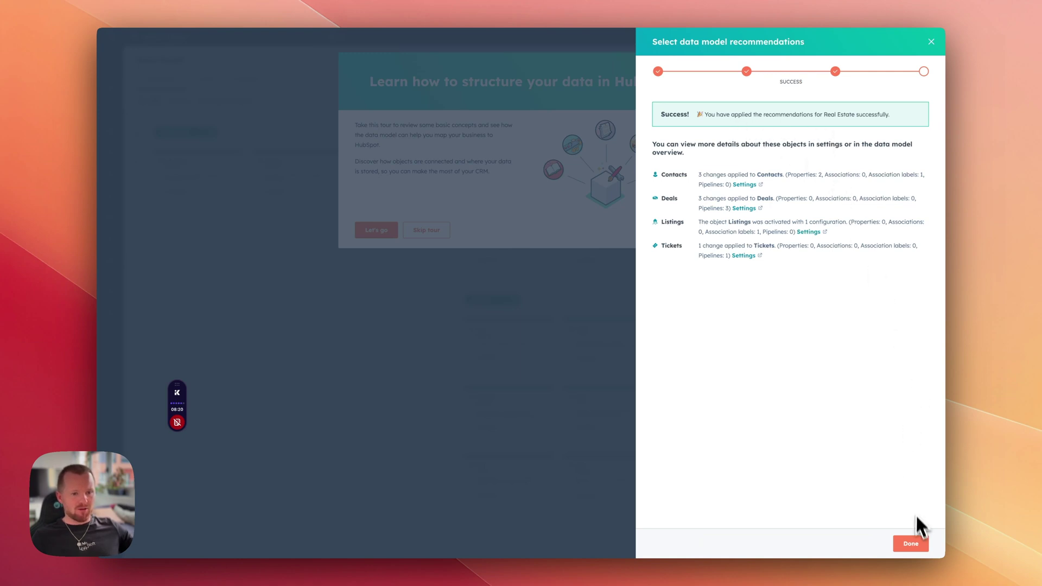
Step: Close the success screen with Done and go to the CRM Deals page
left_click(911, 544)
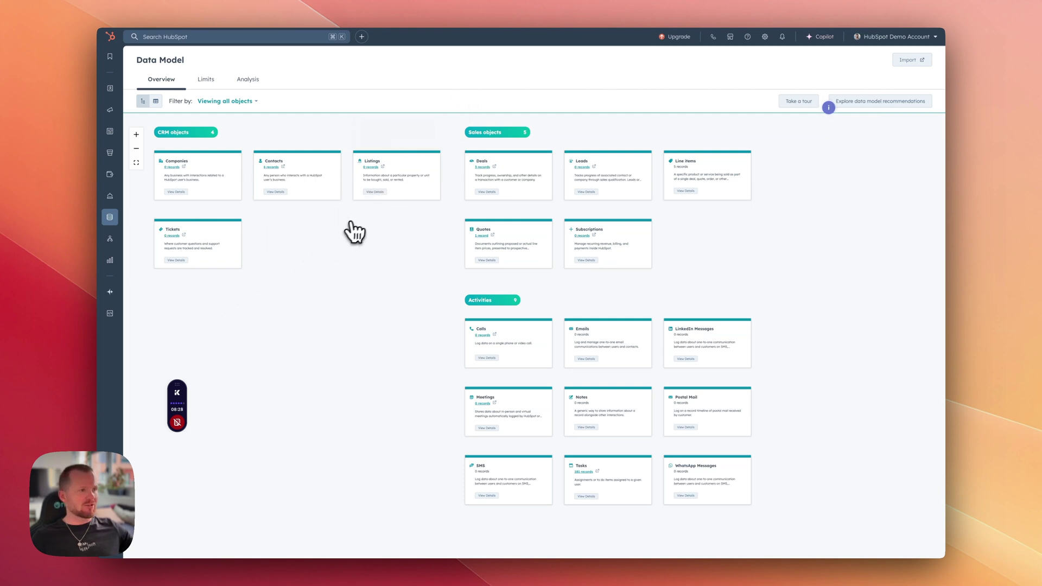
mouse_move(303, 196)
mouse_move(110, 118)
mouse_move(110, 91)
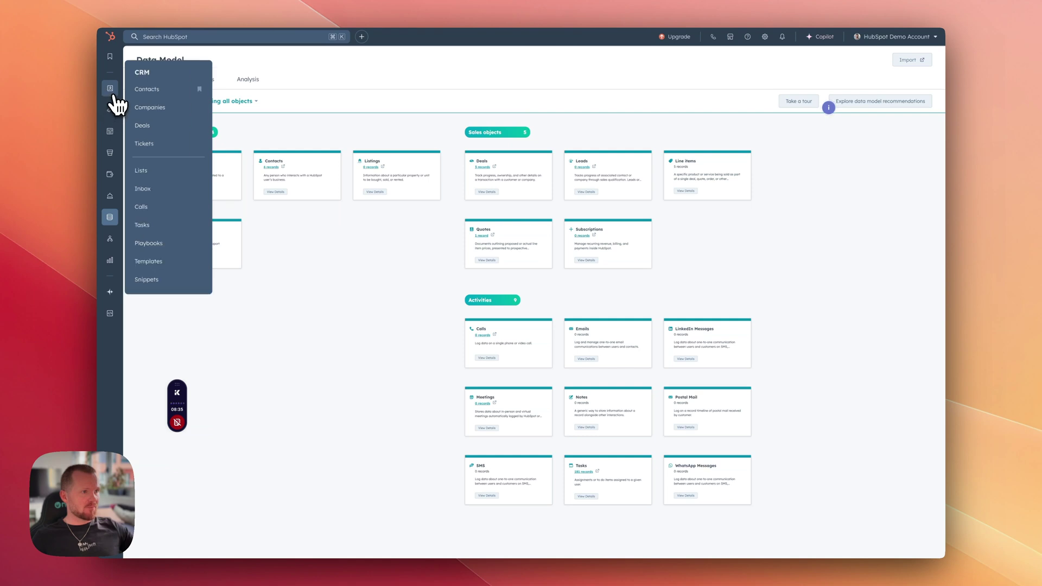
left_click(177, 124)
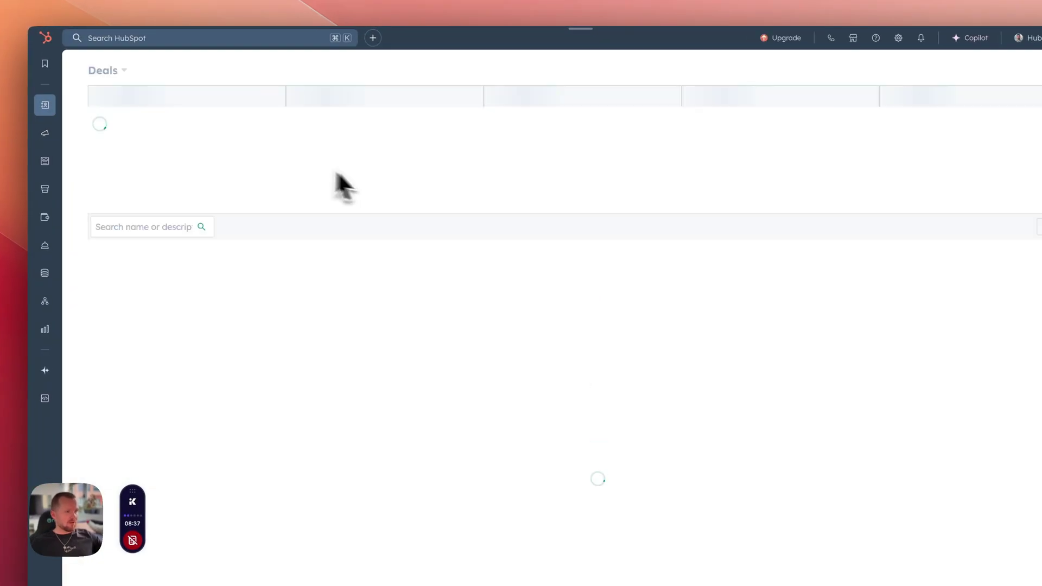
Step: Switch the records view from Deals to Listings in the Listing Pipeline
left_click(118, 71)
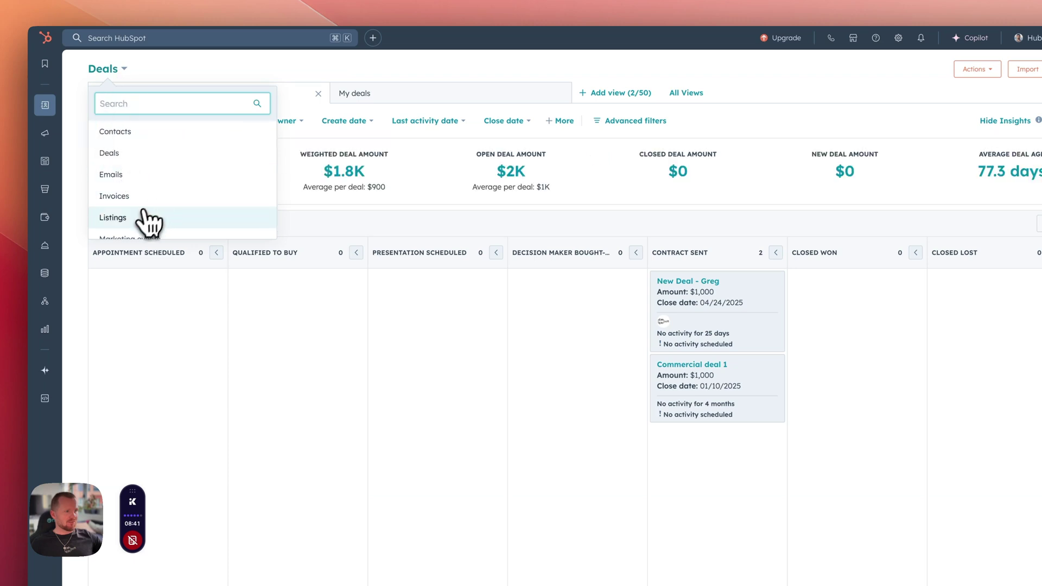
left_click(113, 221)
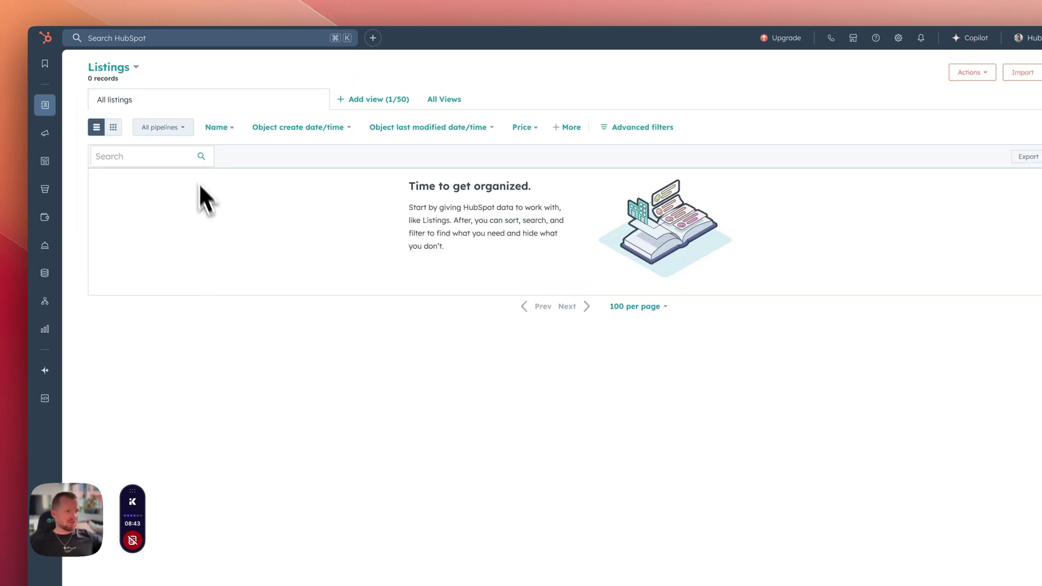
left_click(185, 130)
left_click(168, 174)
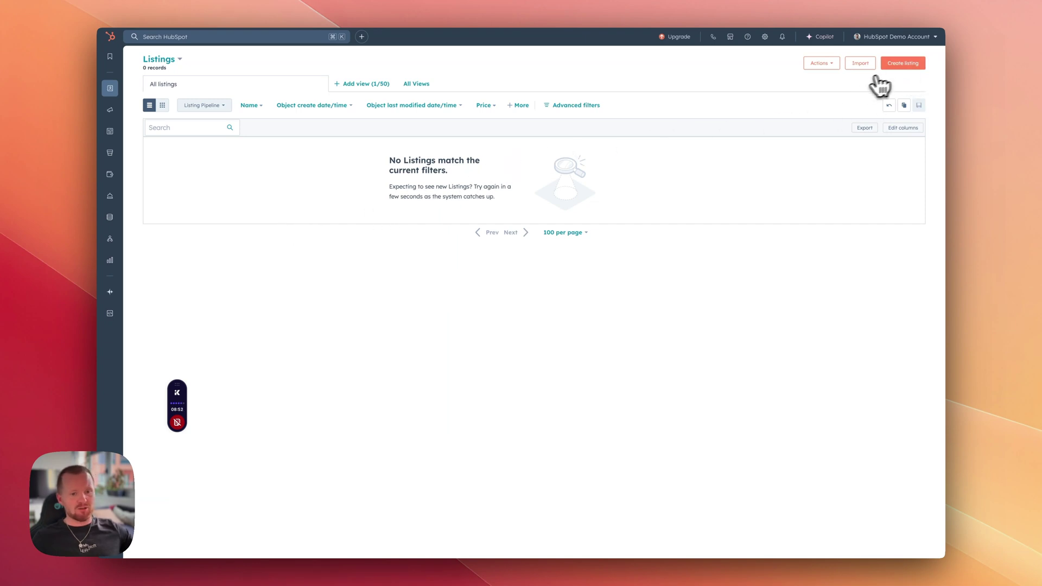
Step: Create a new listing, pasting the 123 Main Street address into Address 1
left_click(903, 64)
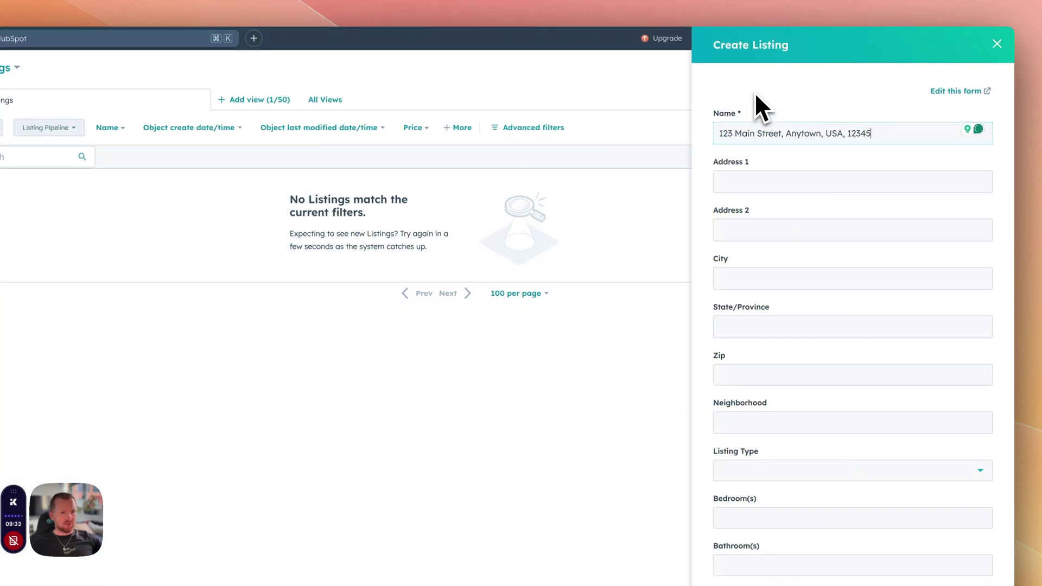
left_click(751, 186)
type("123 Main Street, Anytown, USA, 12345")
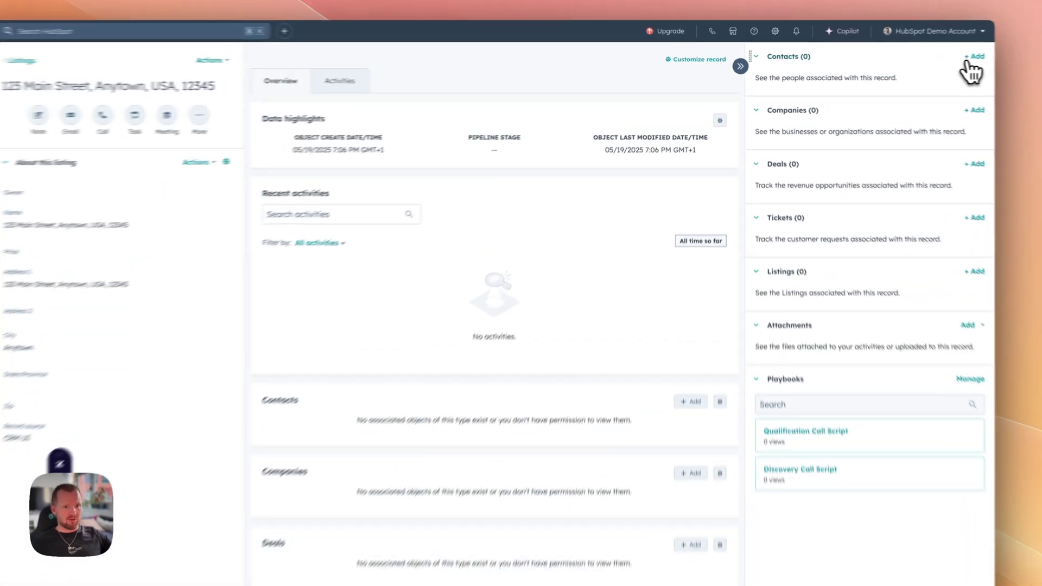
Step: Associate an existing contact with the listing and save
left_click(928, 57)
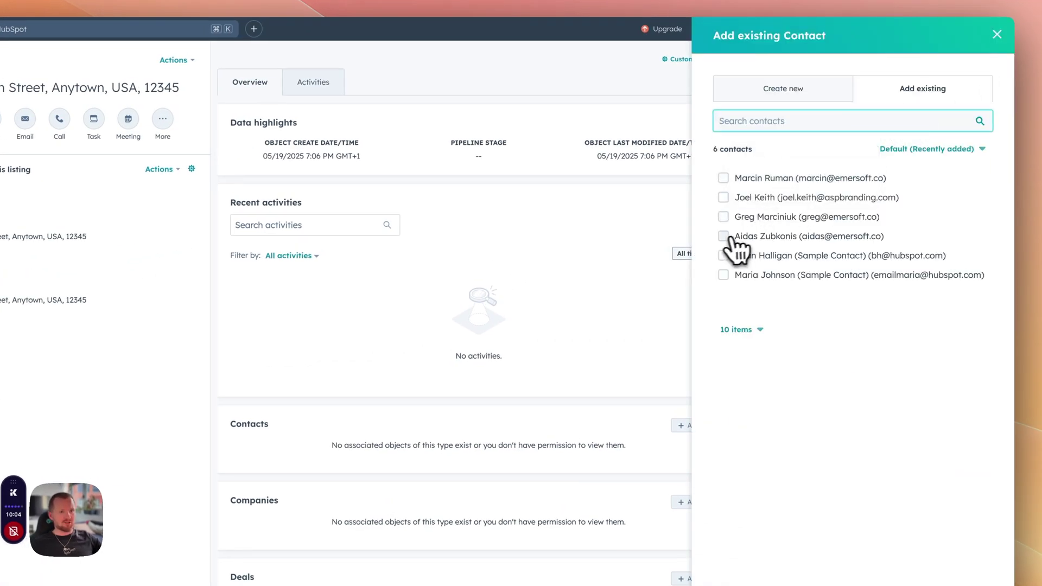
left_click(736, 218)
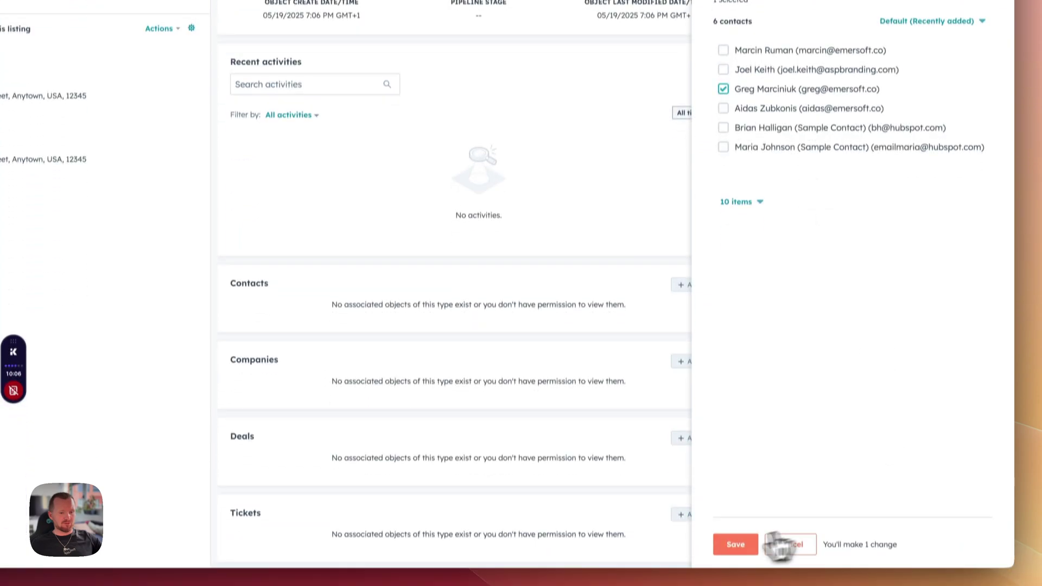
left_click(733, 536)
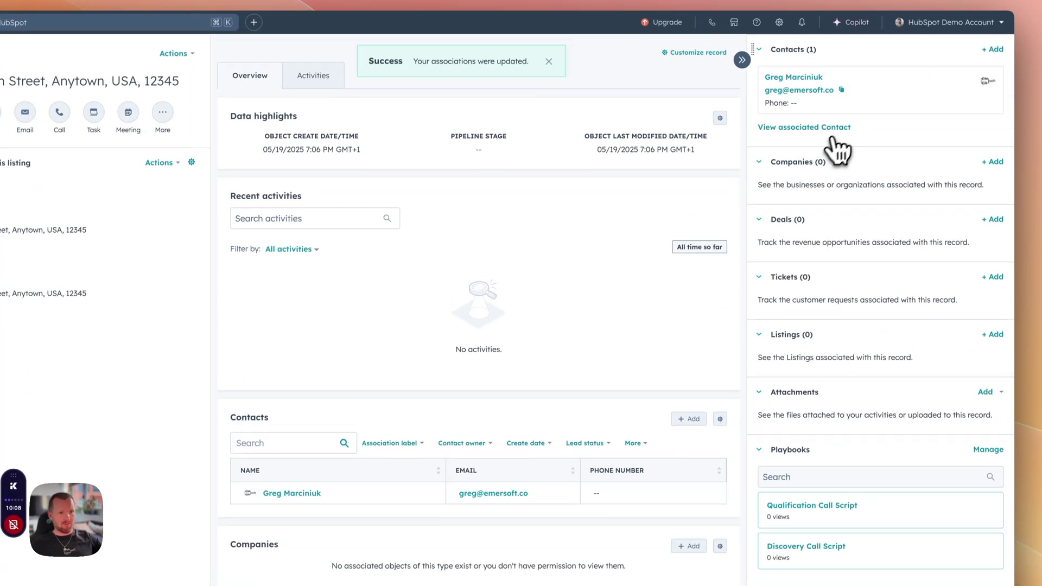
Step: Change the linked contact's association label to Listing Agent
left_click(985, 75)
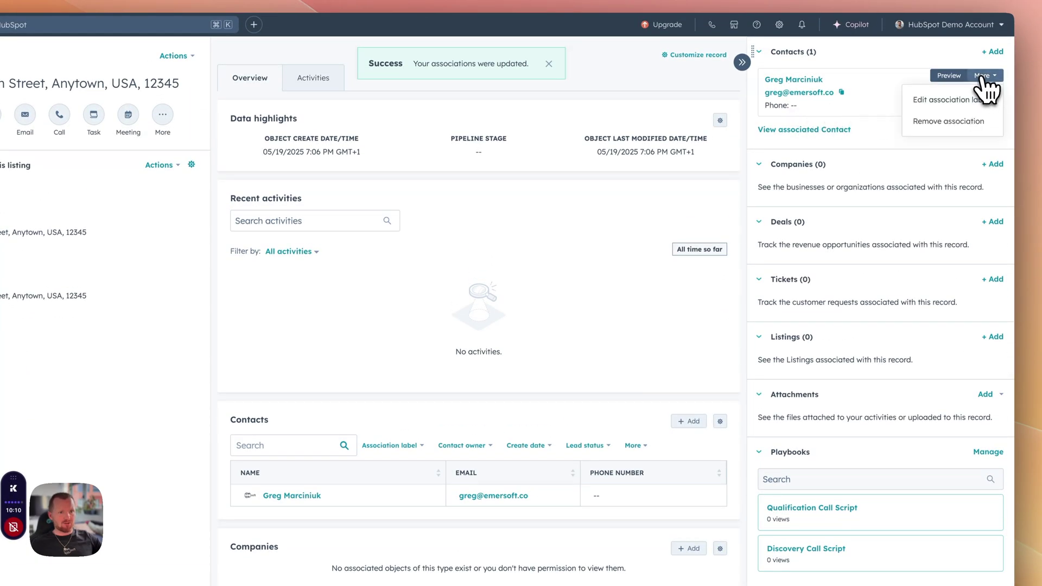
left_click(953, 103)
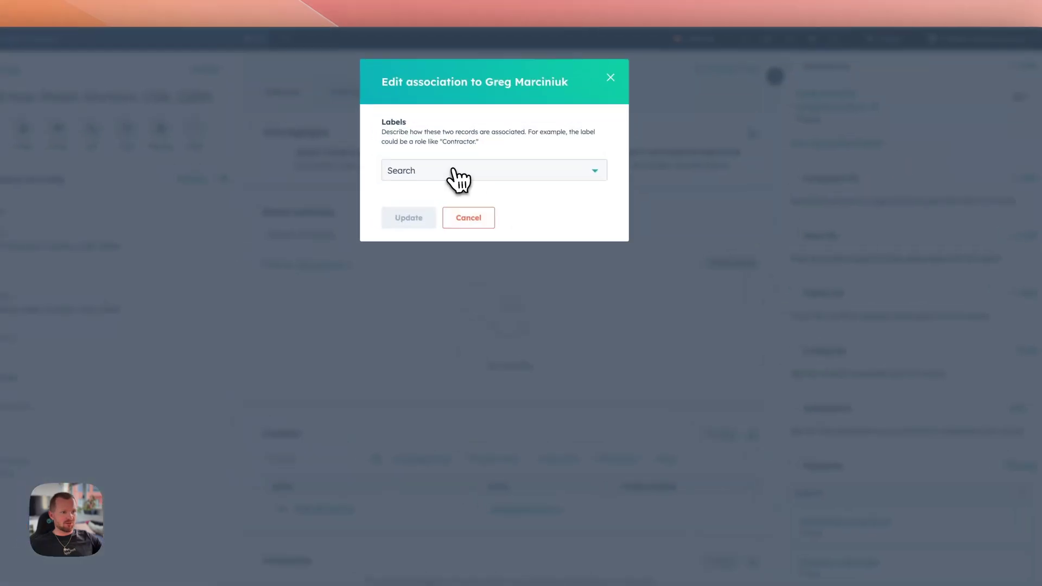
left_click(424, 156)
left_click(431, 222)
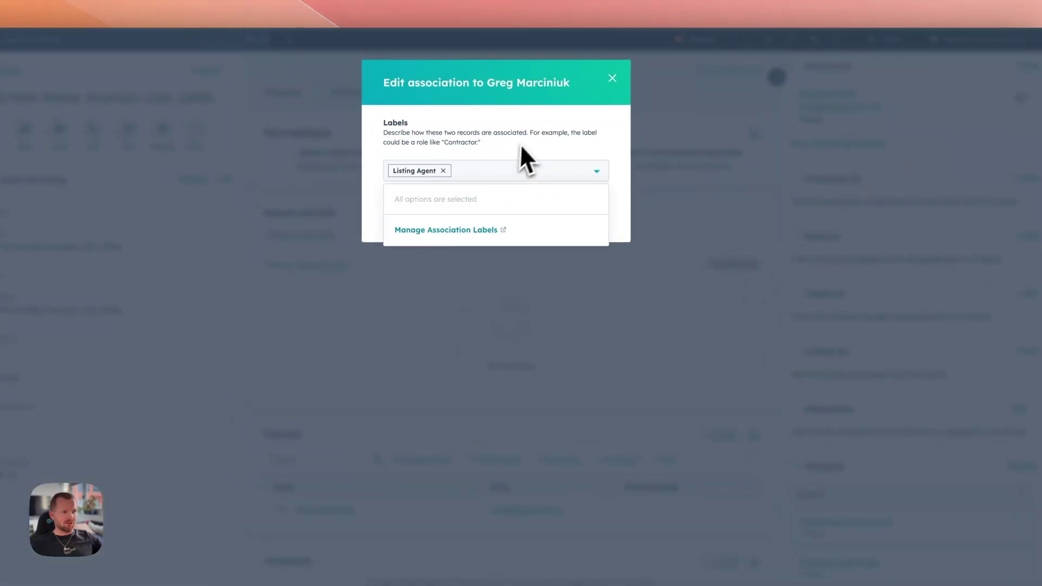
left_click(527, 141)
left_click(418, 228)
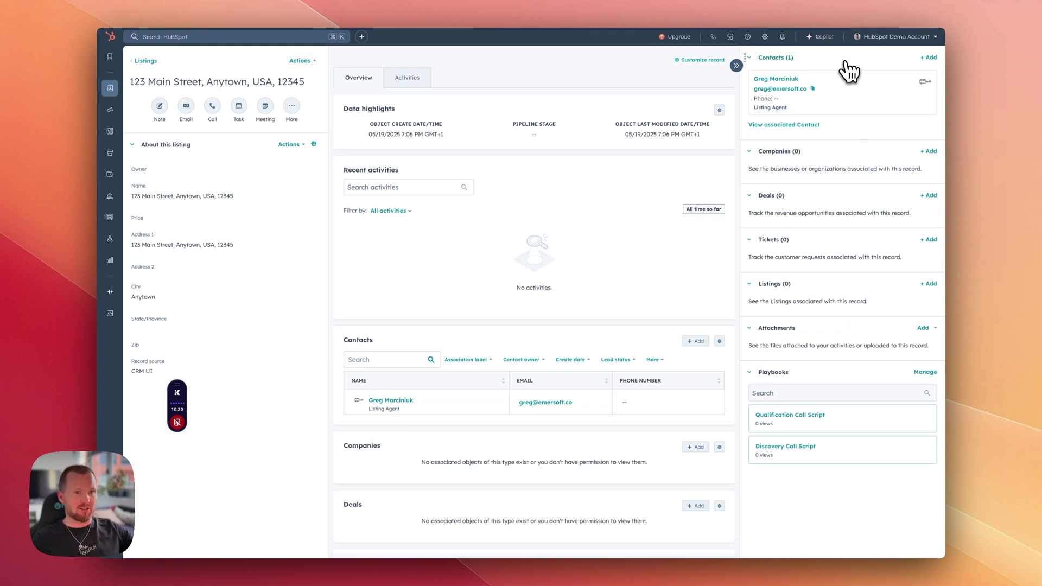
mouse_move(839, 83)
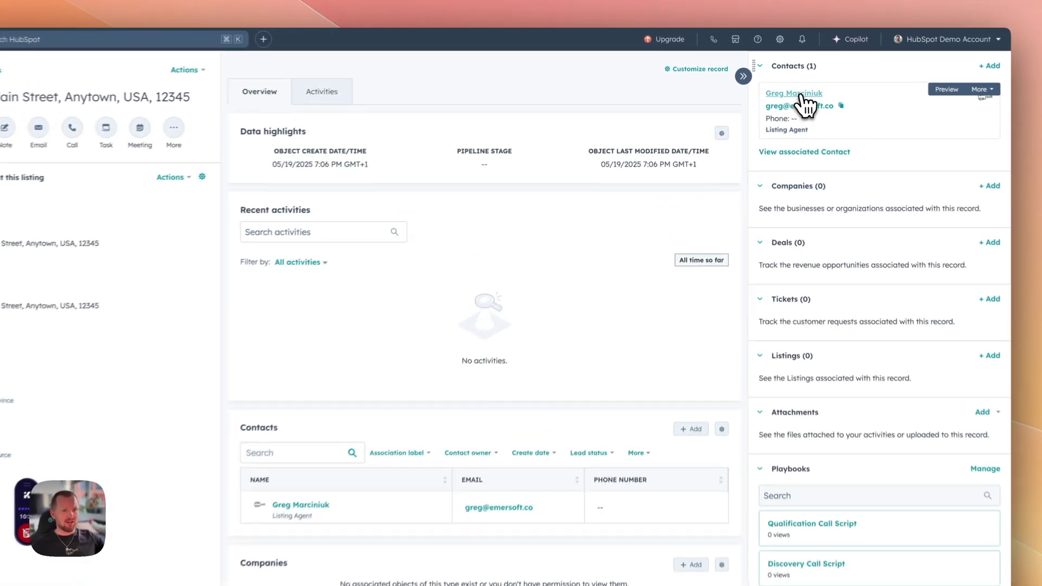
Step: Open the linked contact and drag its Listings card above Past Feedback in the sidebar
left_click(799, 96)
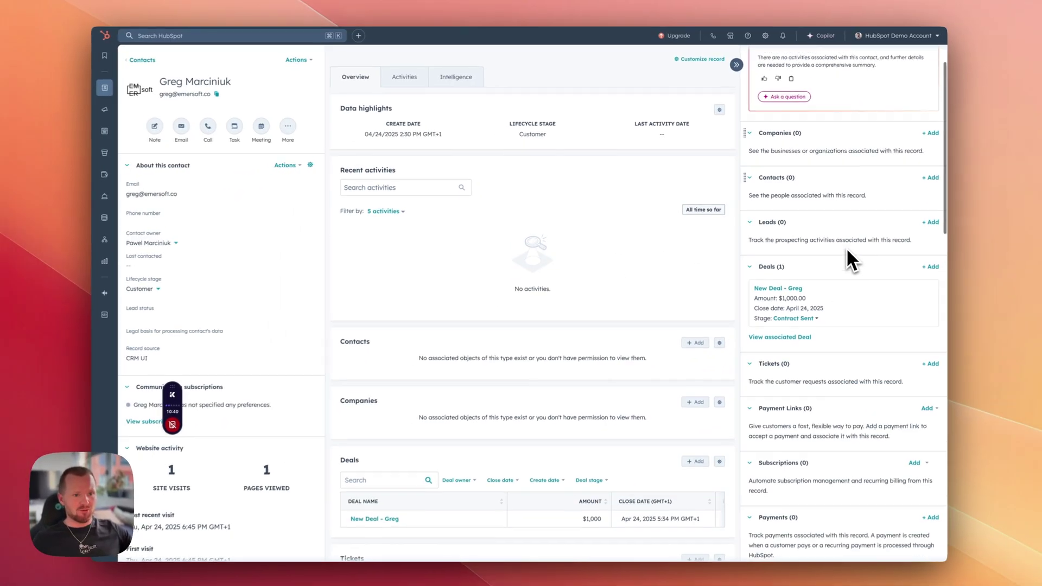
scroll(845, 246, "down", 2)
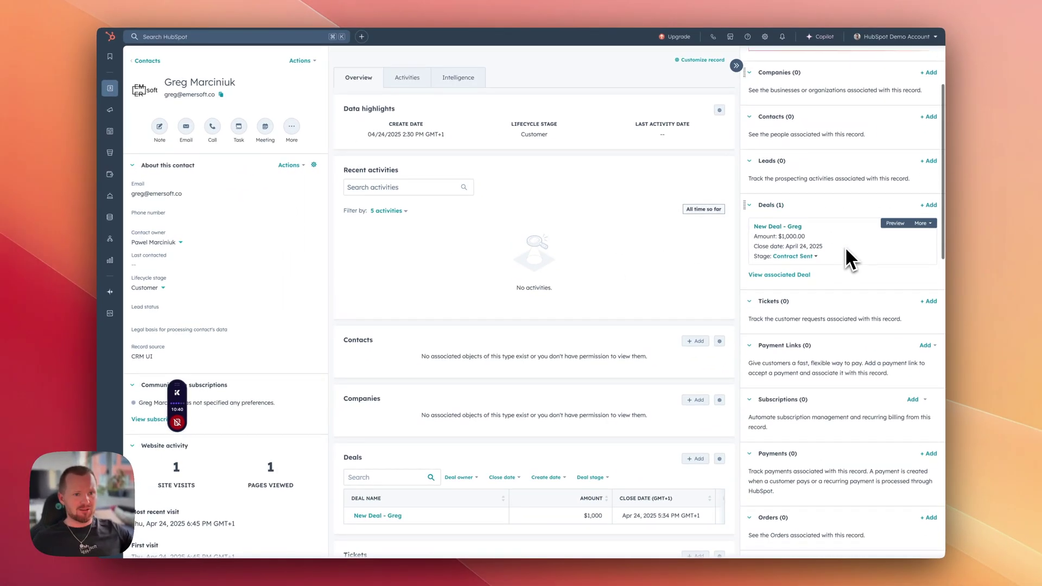
scroll(846, 250, "down", 10)
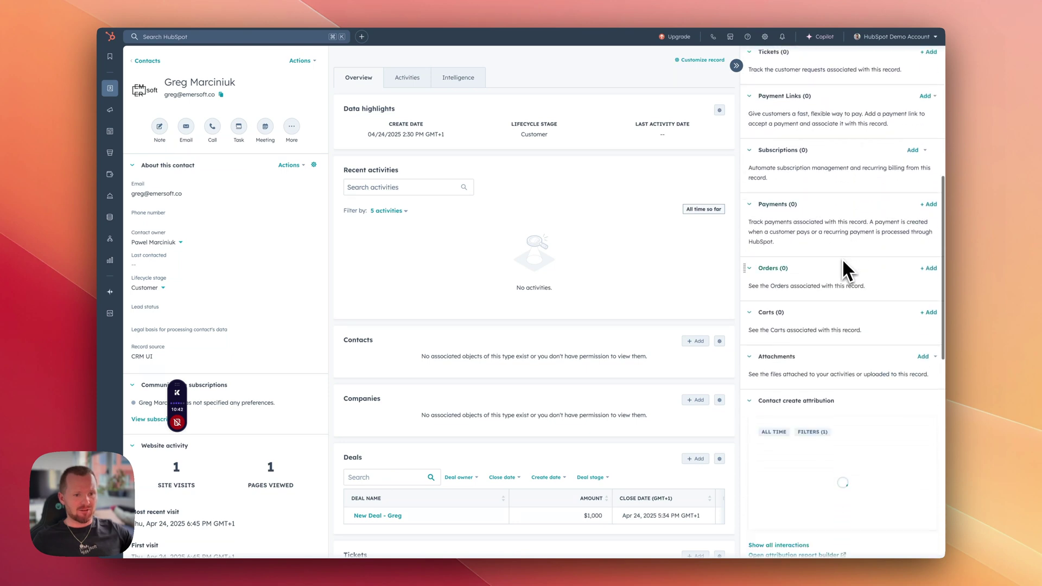
scroll(843, 263, "down", 6)
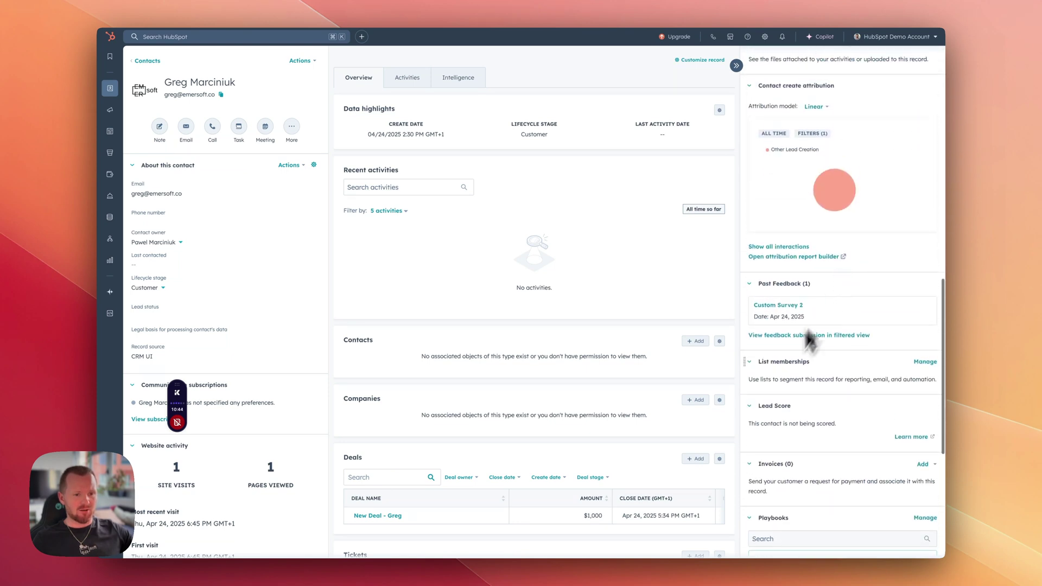
scroll(773, 338, "down", 5)
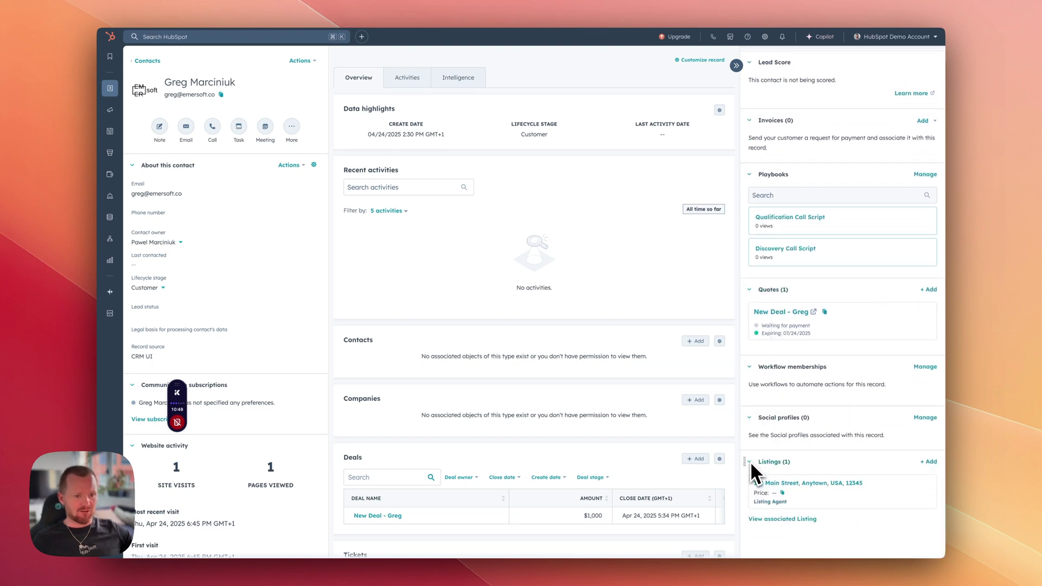
left_click_drag(744, 464, 760, 83)
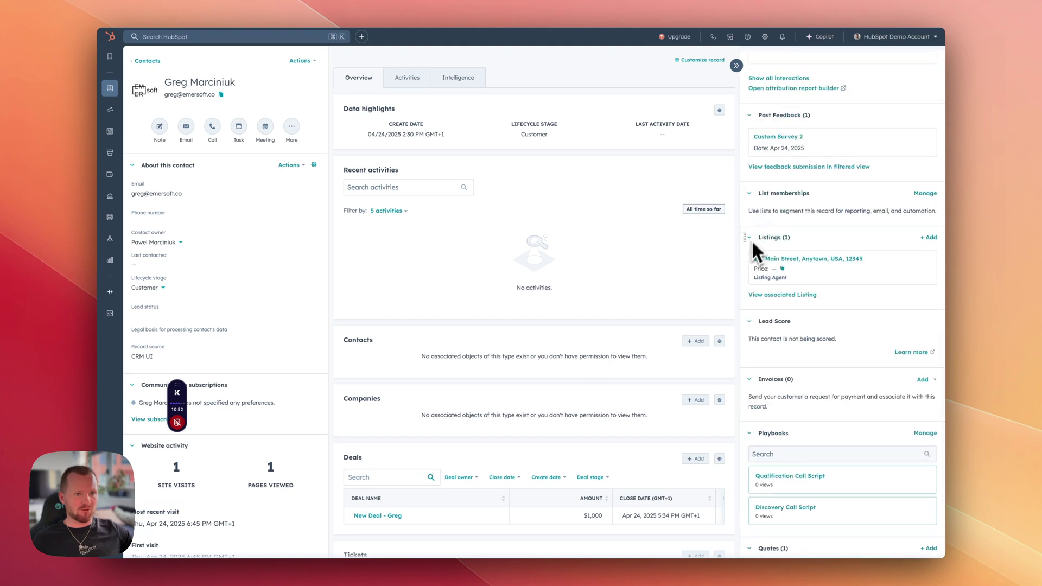
left_click_drag(745, 240, 757, 87)
scroll(758, 87, "up", 4)
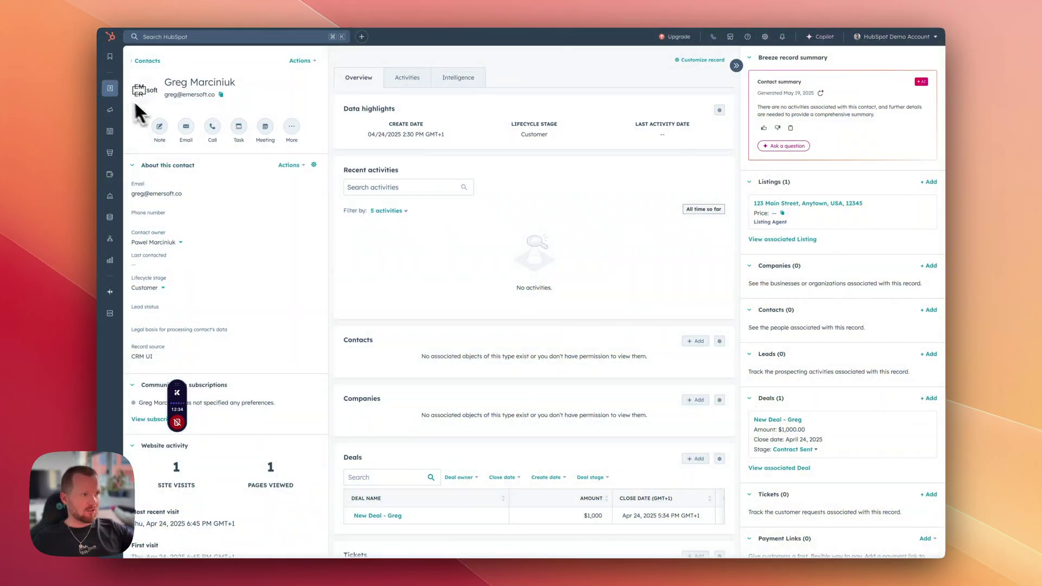
mouse_move(112, 96)
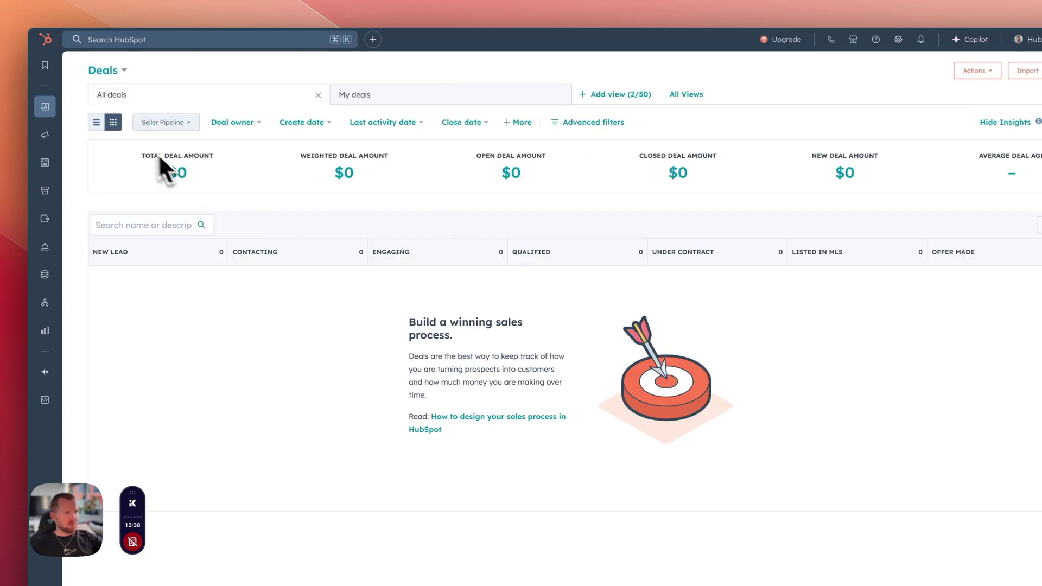
left_click(171, 126)
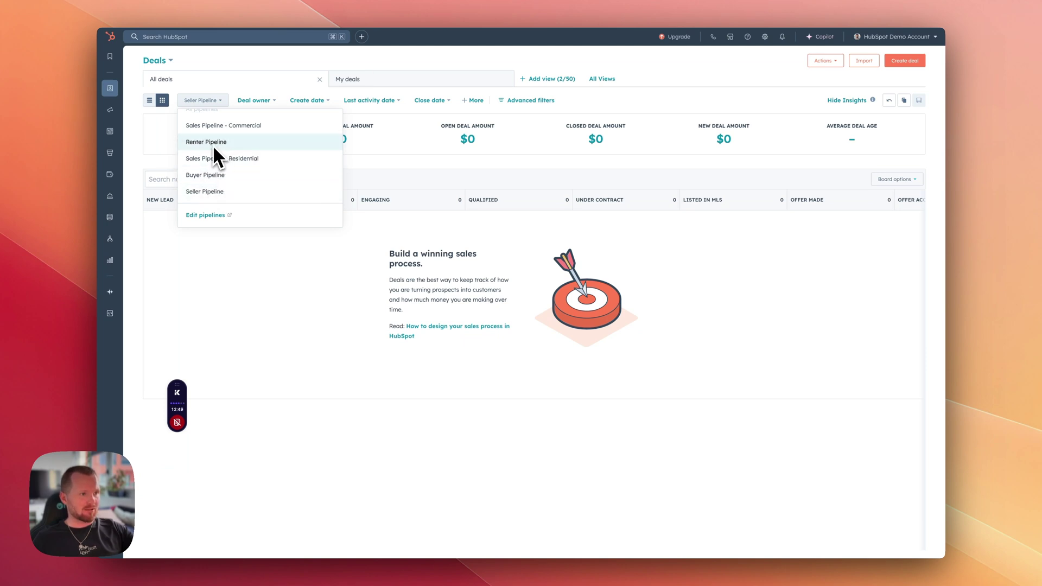
left_click(206, 190)
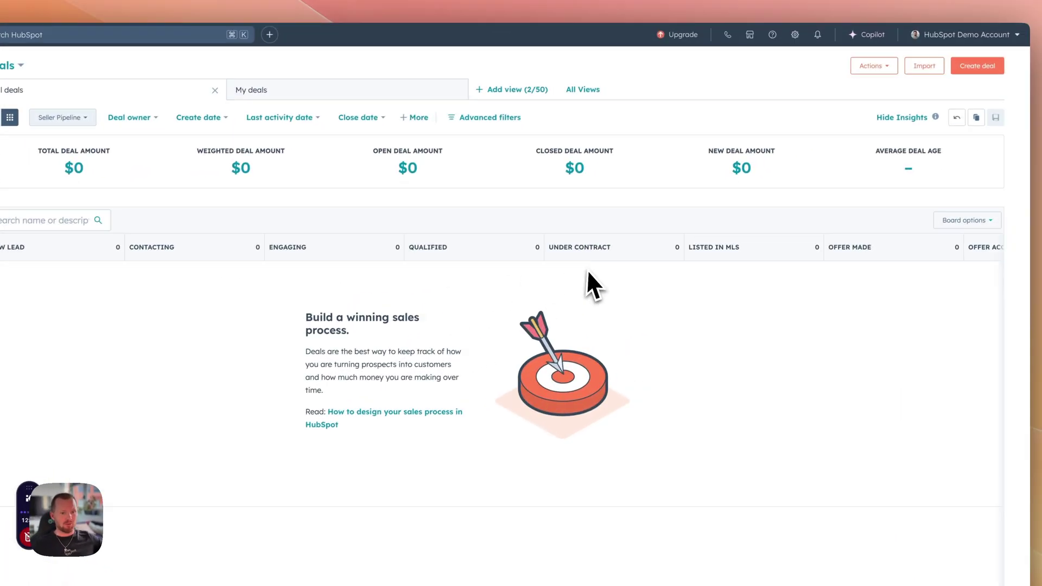
Step: Start a new deal named New App with an amount of 100000
left_click(978, 66)
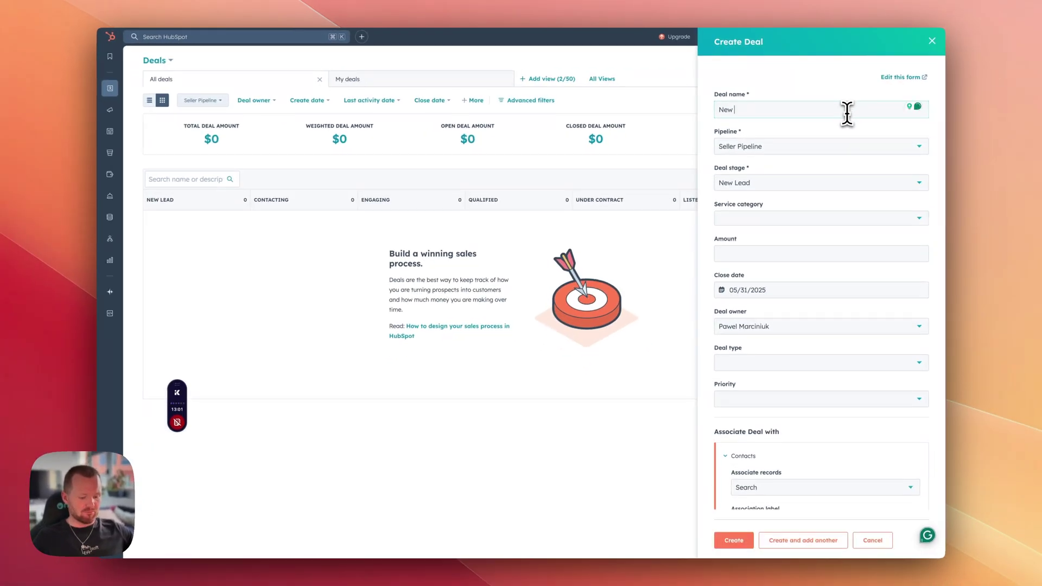
type("App")
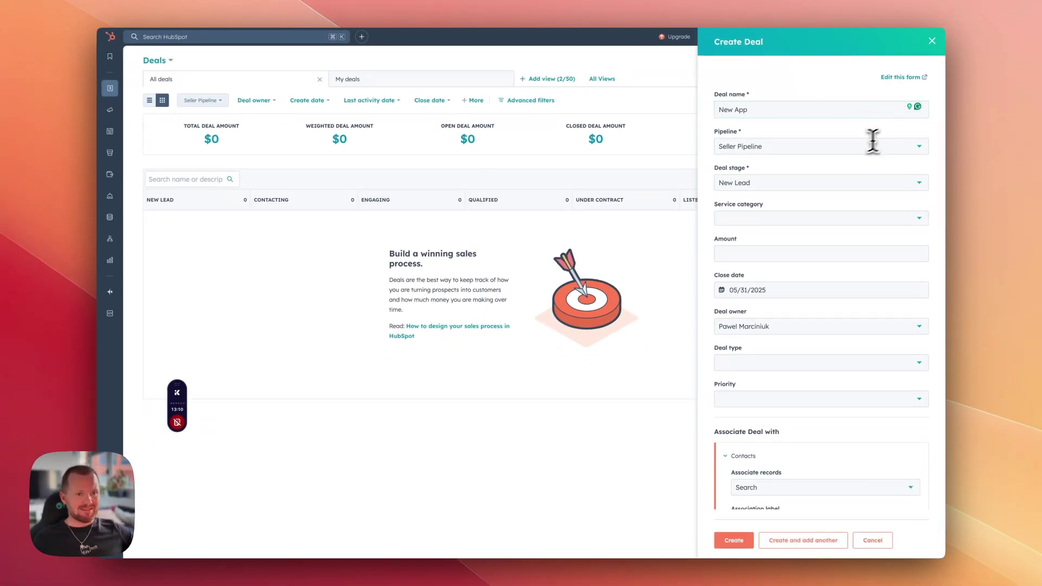
left_click(741, 255)
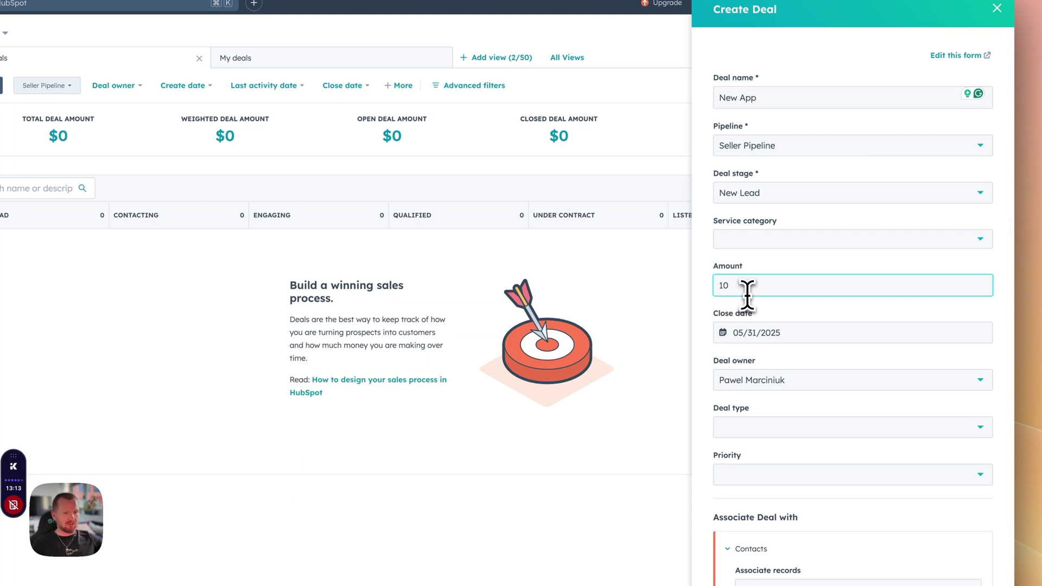
type("100000")
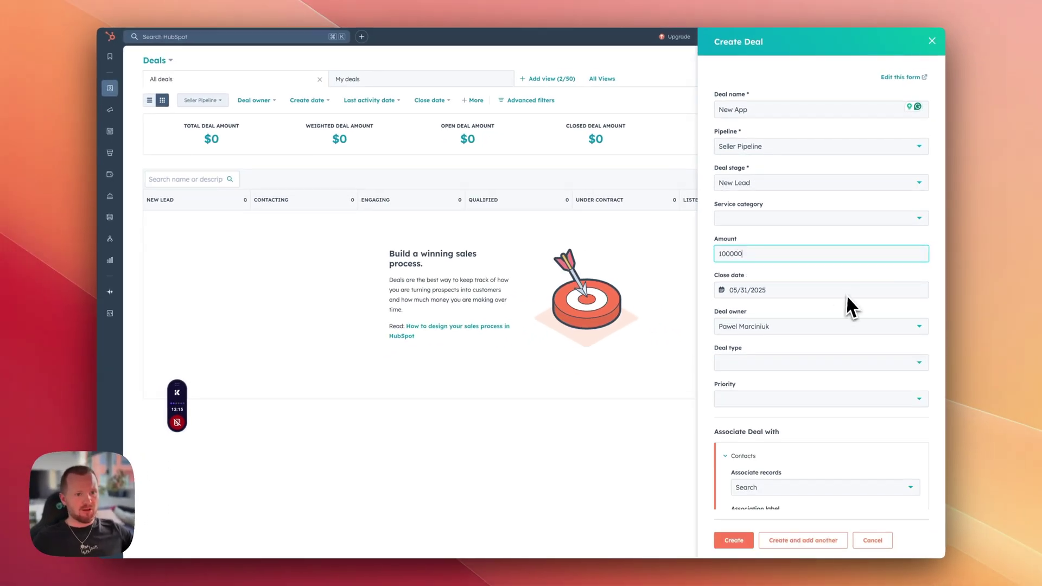
Step: Associate an existing contact with the deal and create it
scroll(765, 334, "down", 3)
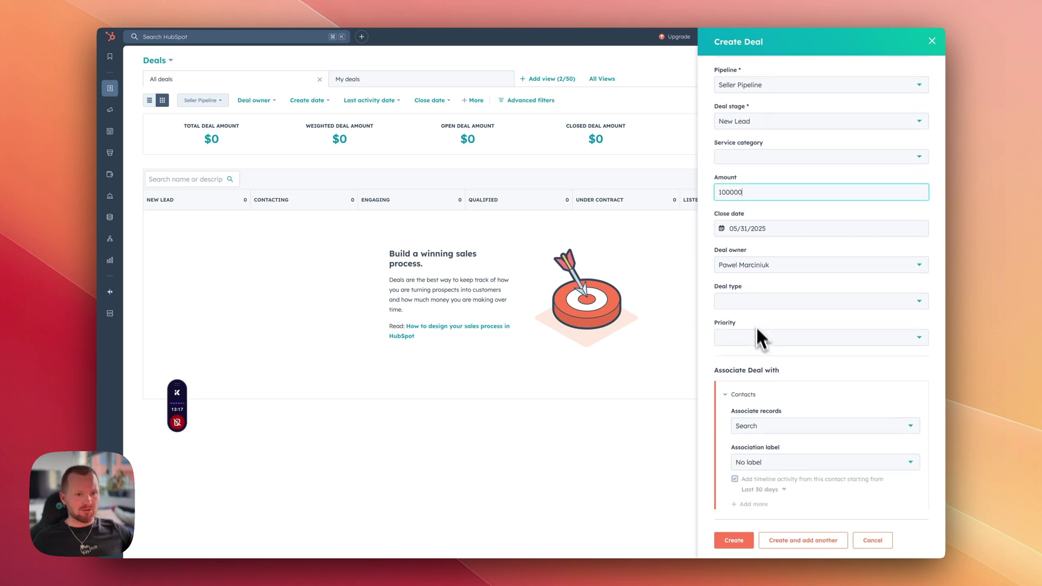
scroll(757, 281, "down", 2)
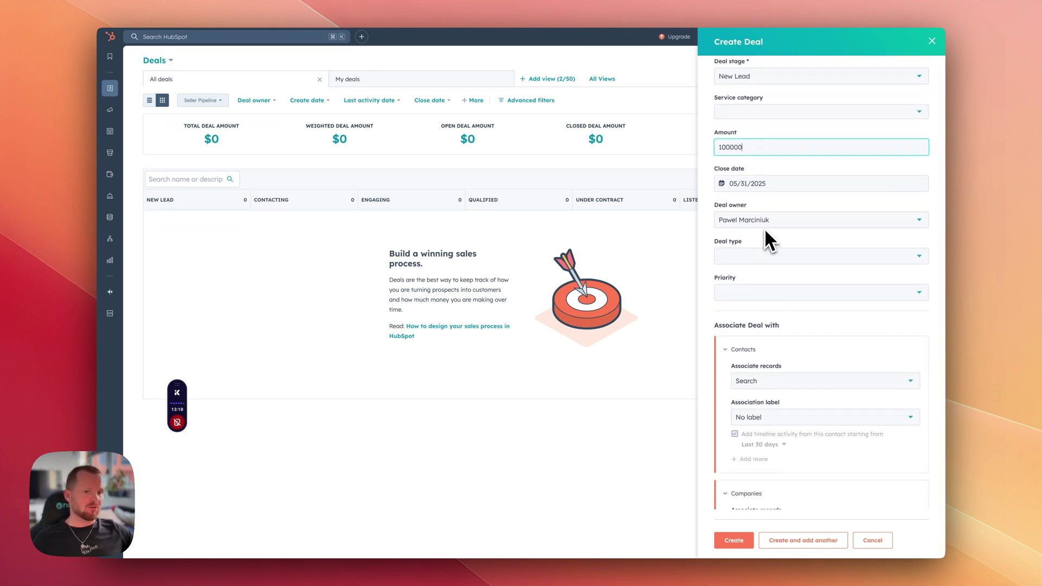
scroll(761, 229, "down", 1)
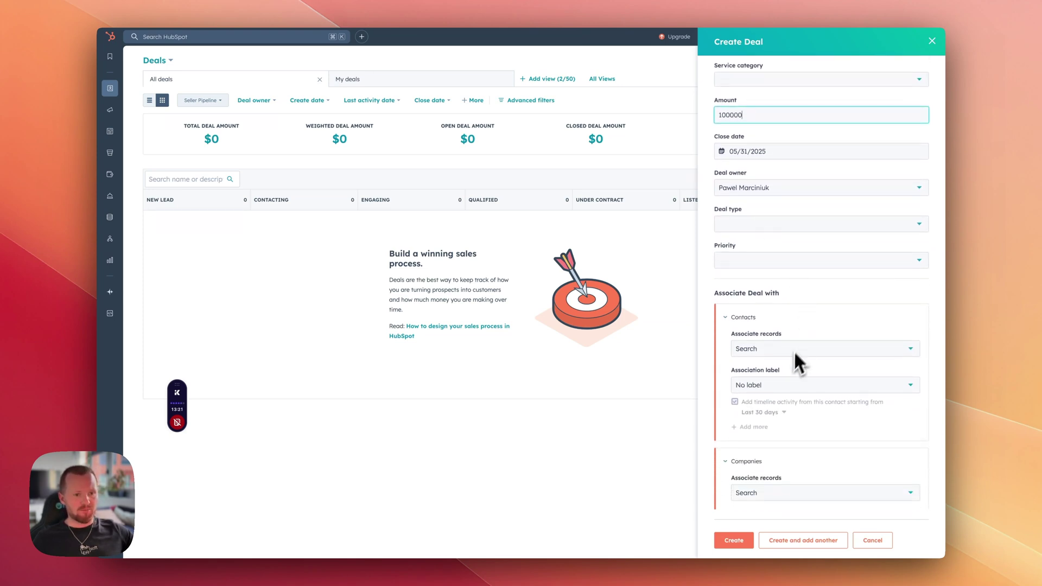
scroll(792, 353, "down", 1)
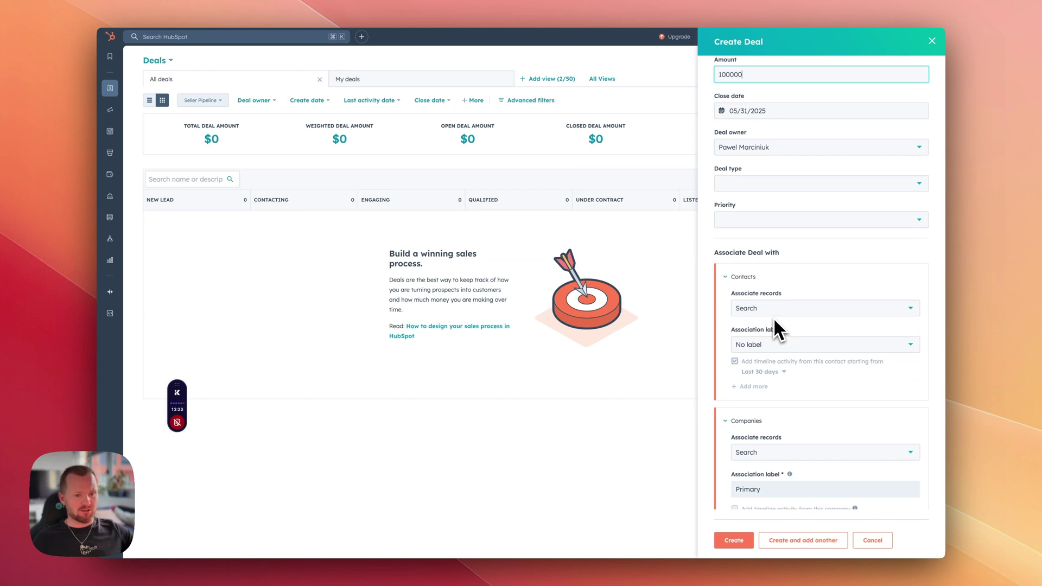
scroll(773, 315, "down", 1)
left_click(778, 286)
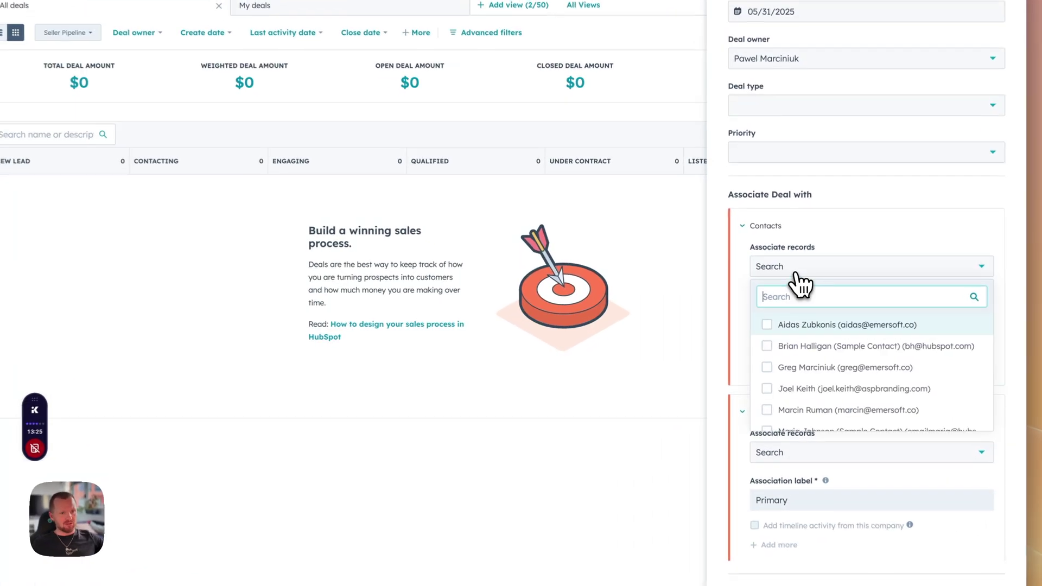
scroll(810, 274, "down", 2)
left_click(786, 311)
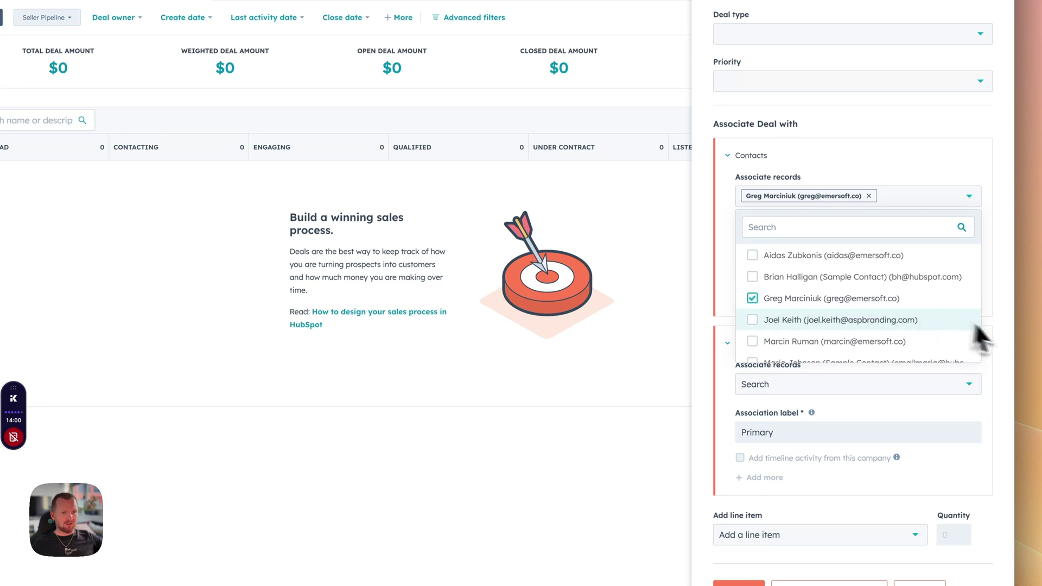
left_click(991, 347)
scroll(896, 394, "down", 1)
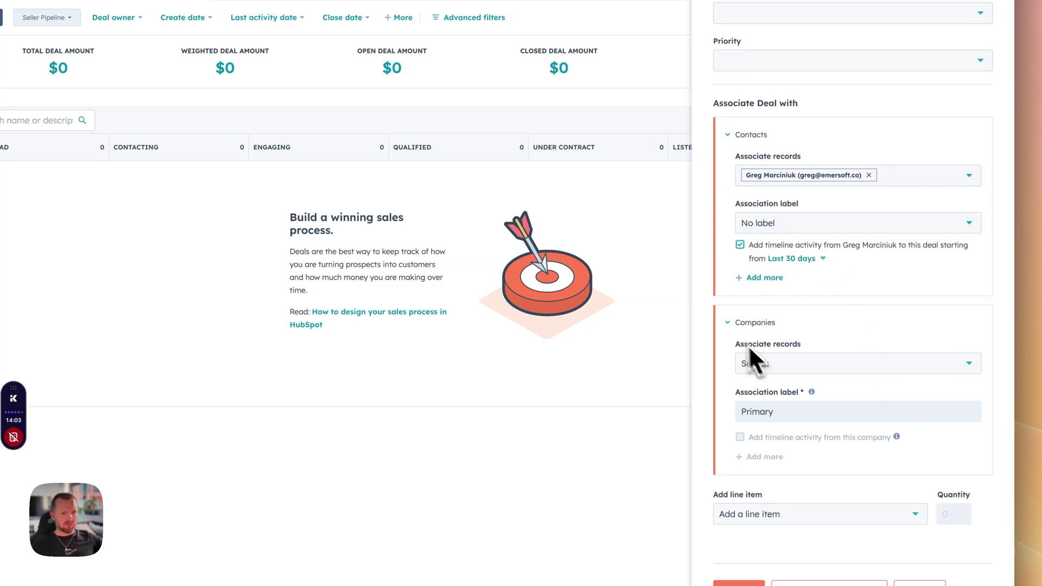
left_click(742, 536)
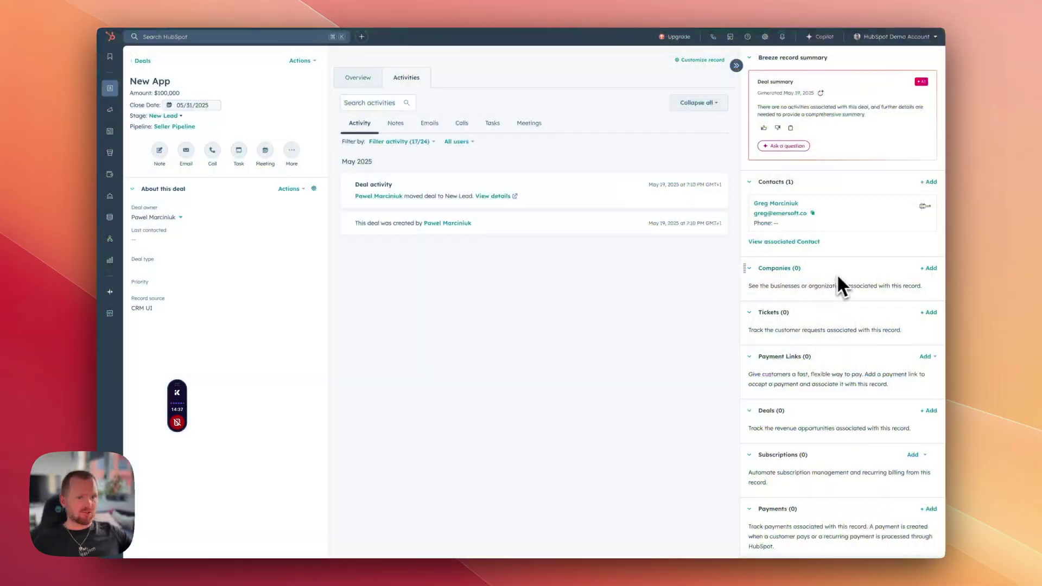
Step: Add the existing 123 Main Street listing to the deal's Listings card and save
scroll(839, 272, "down", 5)
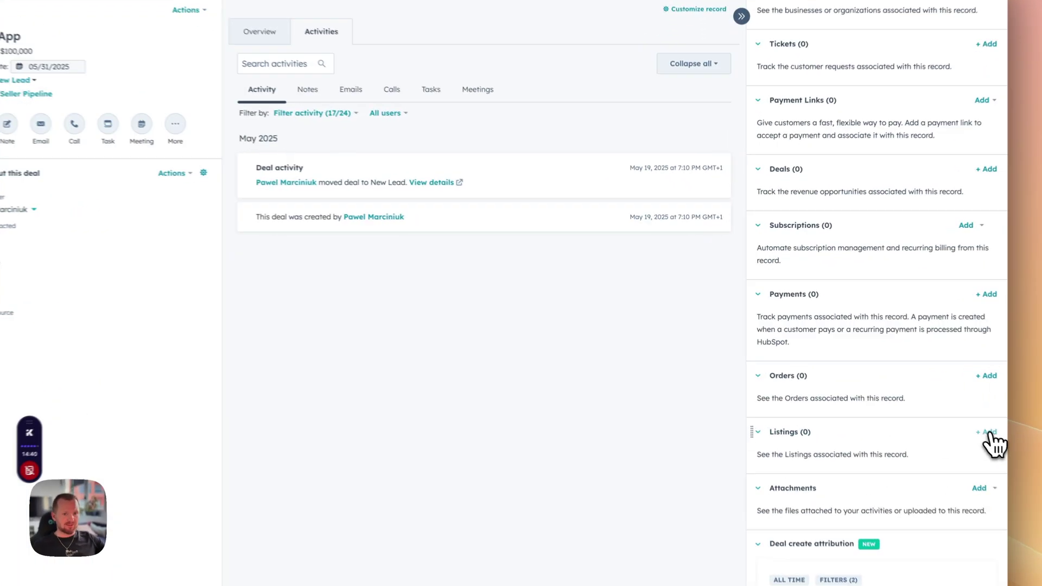
left_click(929, 392)
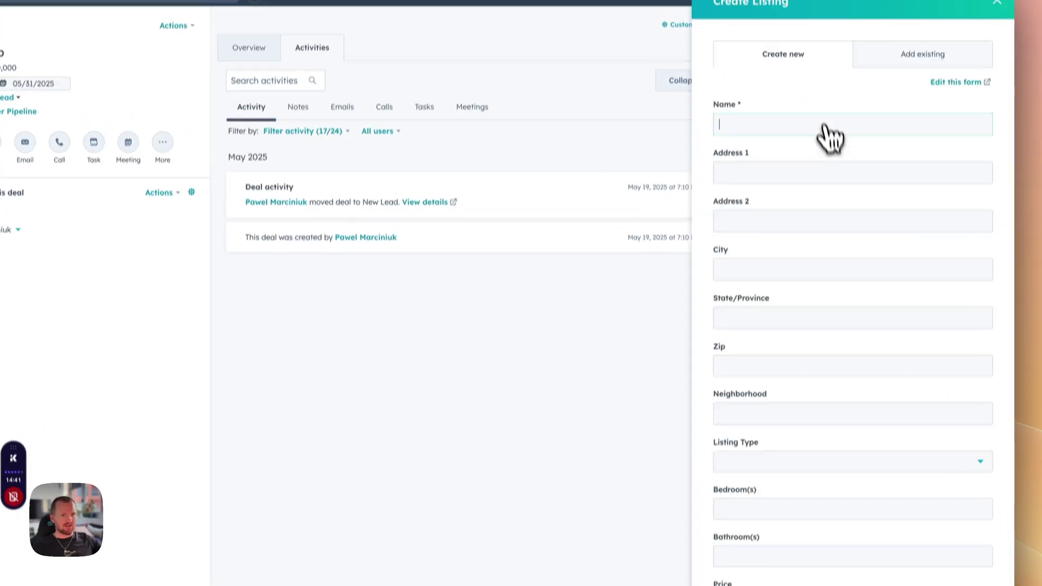
left_click(966, 76)
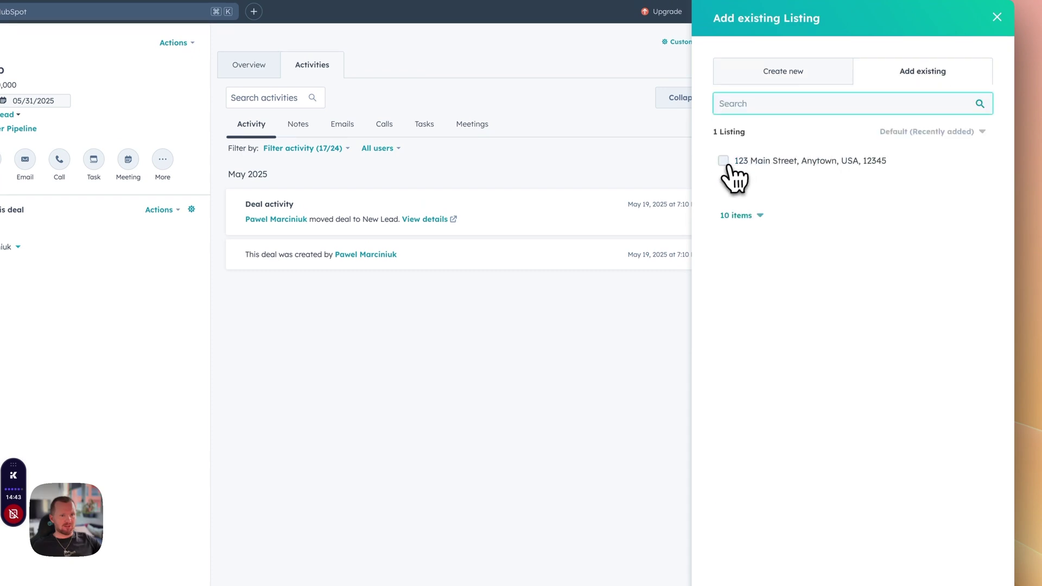
left_click(723, 173)
left_click(744, 543)
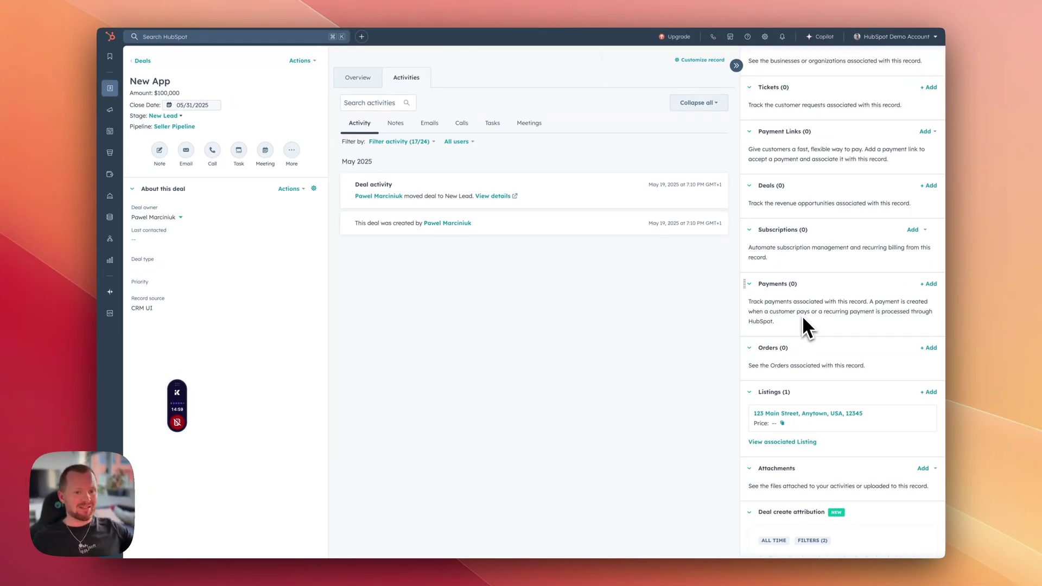
scroll(804, 319, "up", 5)
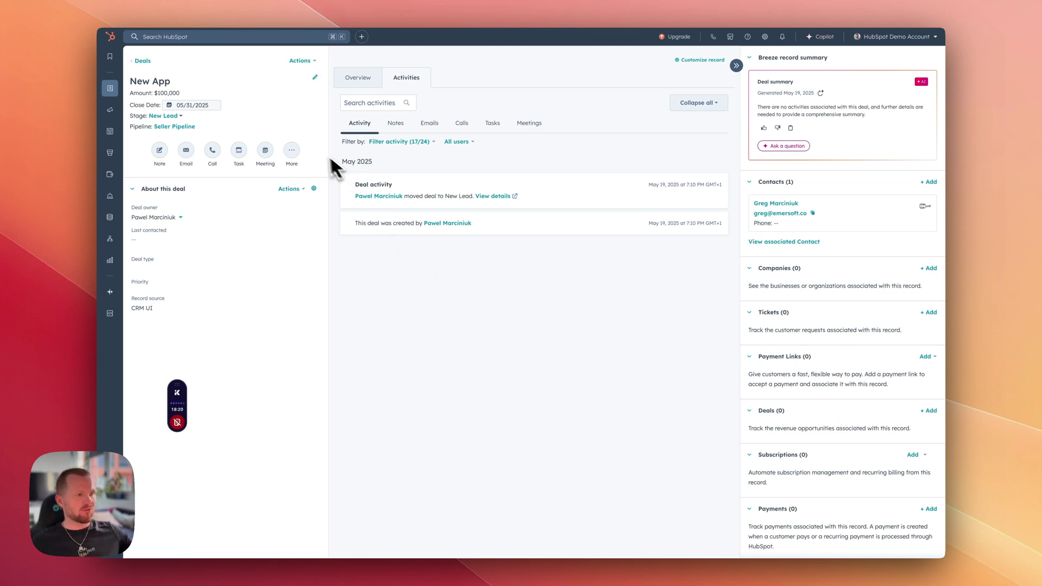
mouse_move(114, 86)
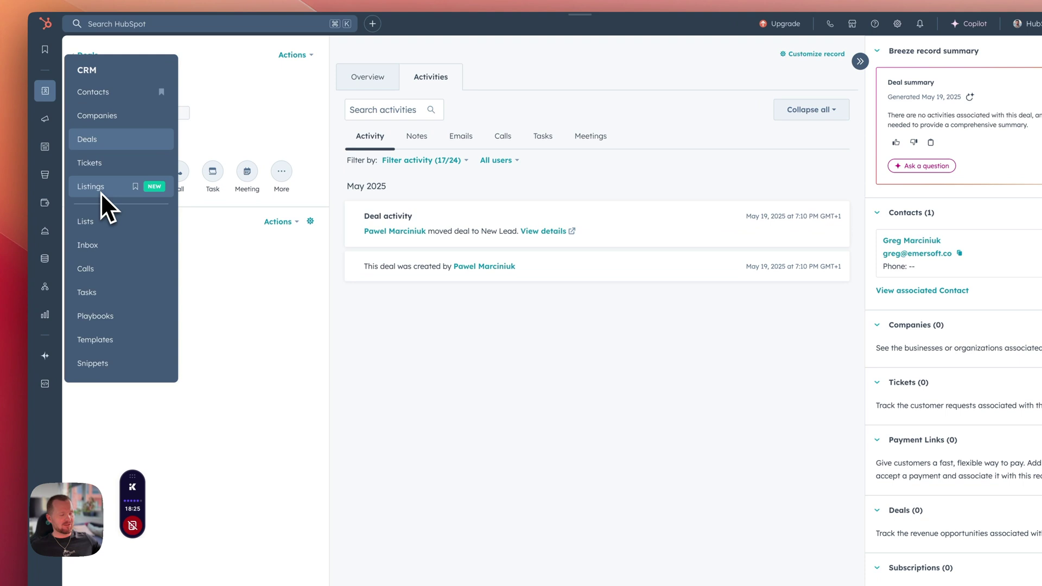
Step: Open Listings, filter to All pipelines, then switch back to Listing Pipeline
left_click(100, 190)
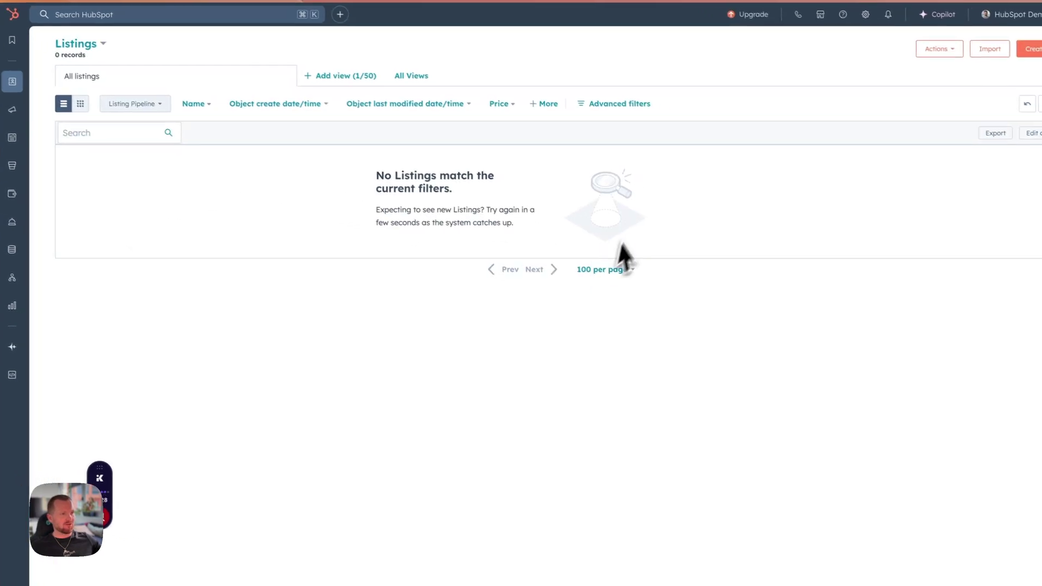
left_click(166, 113)
left_click(198, 142)
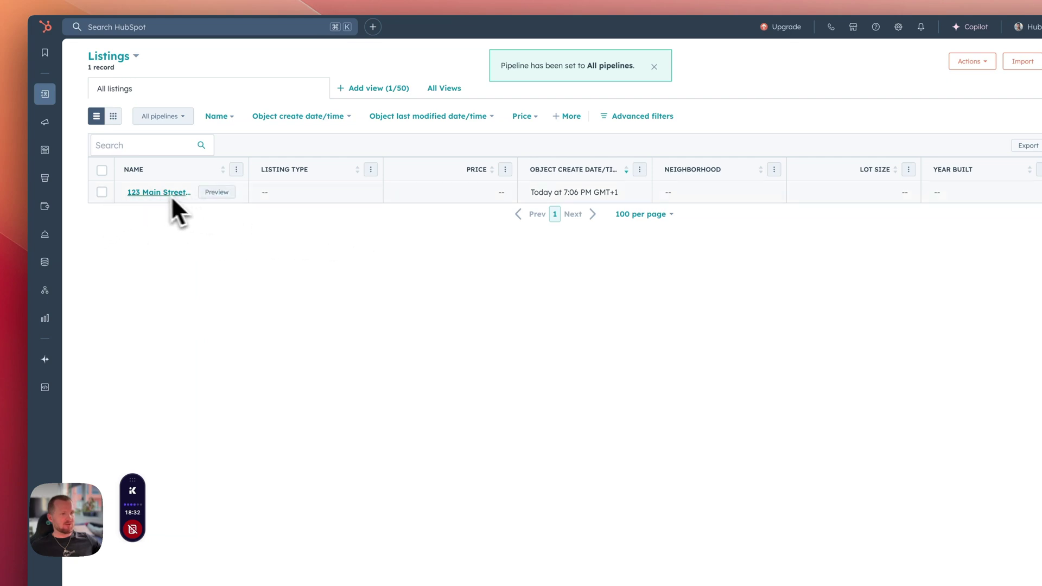
left_click(163, 117)
left_click(166, 161)
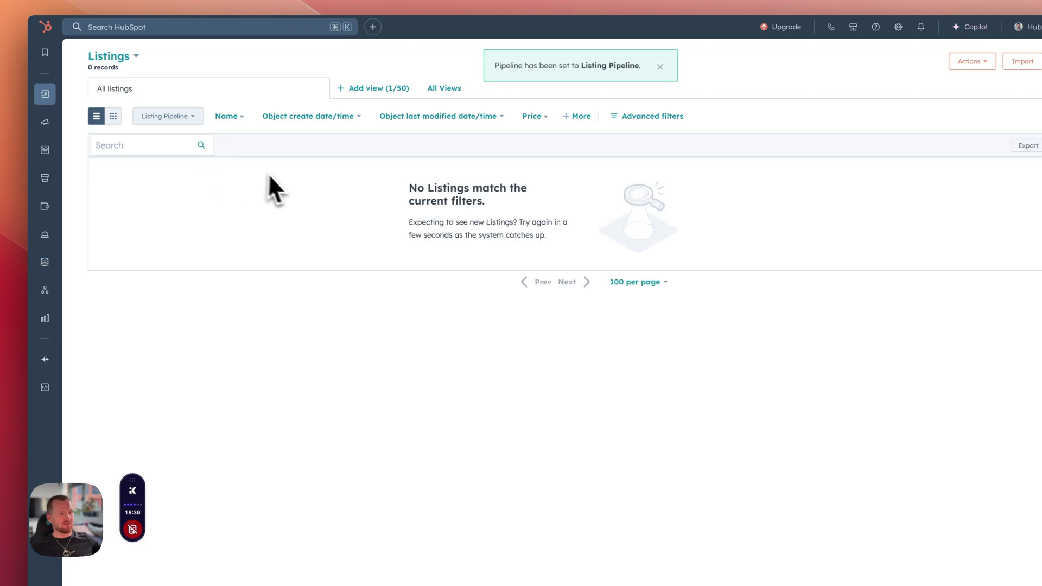